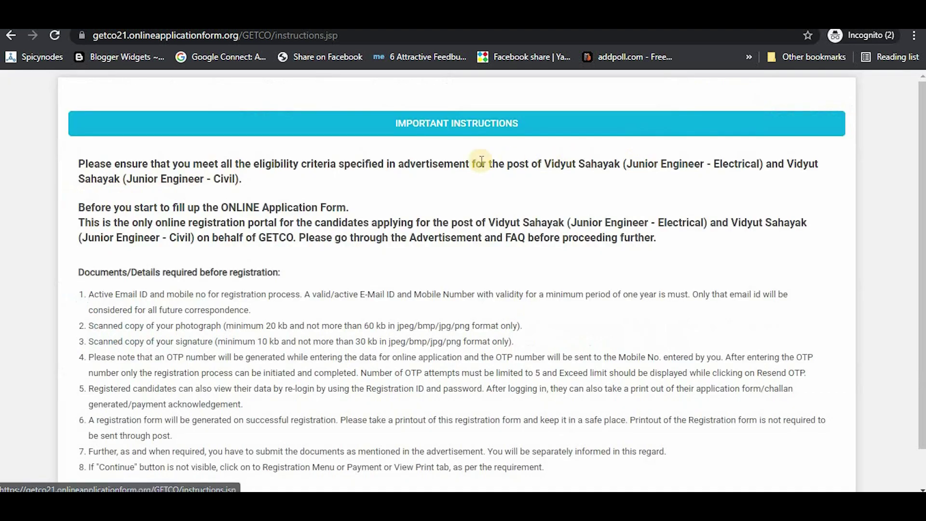
# - Review the email, mobile, photo and signature requirements, then agree to the instructions and continue
pyautogui.scroll(-1, 270, 201)
pyautogui.scroll(-1, 265, 207)
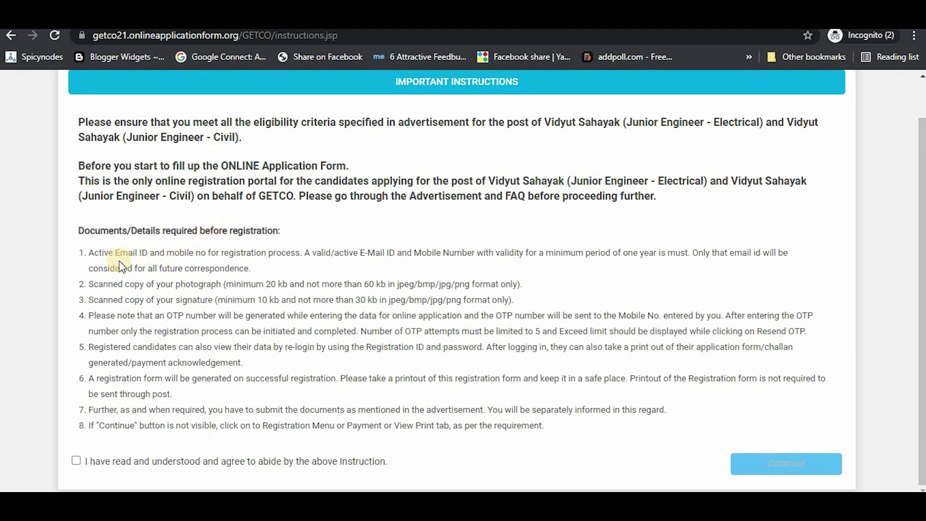
pyautogui.moveTo(116, 249); pyautogui.dragTo(256, 250)
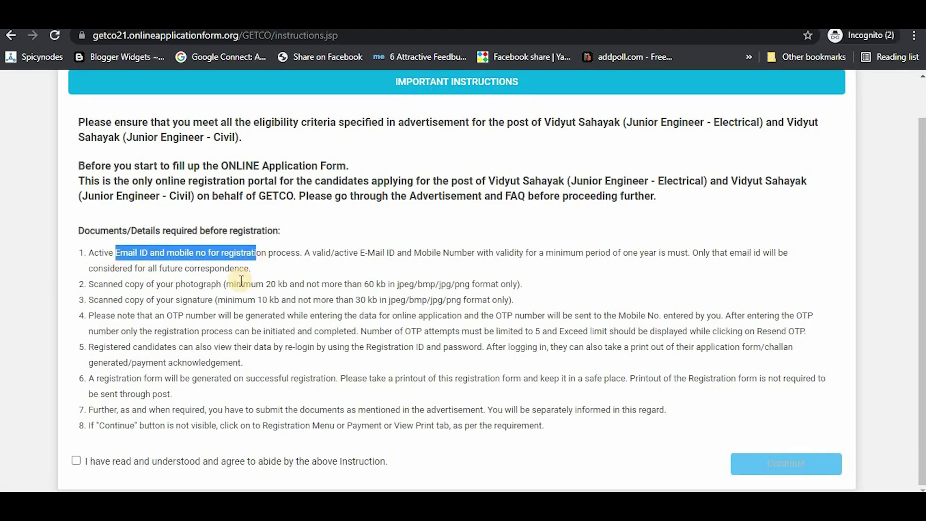
pyautogui.moveTo(211, 285)
pyautogui.mouseDown()
pyautogui.moveTo(155, 286)
pyautogui.moveTo(247, 300)
pyautogui.mouseUp()
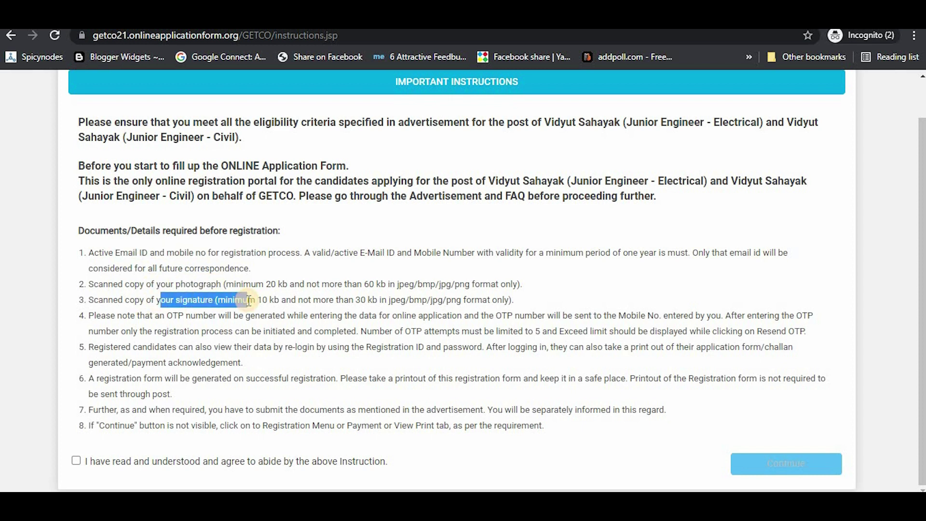
pyautogui.click(78, 463)
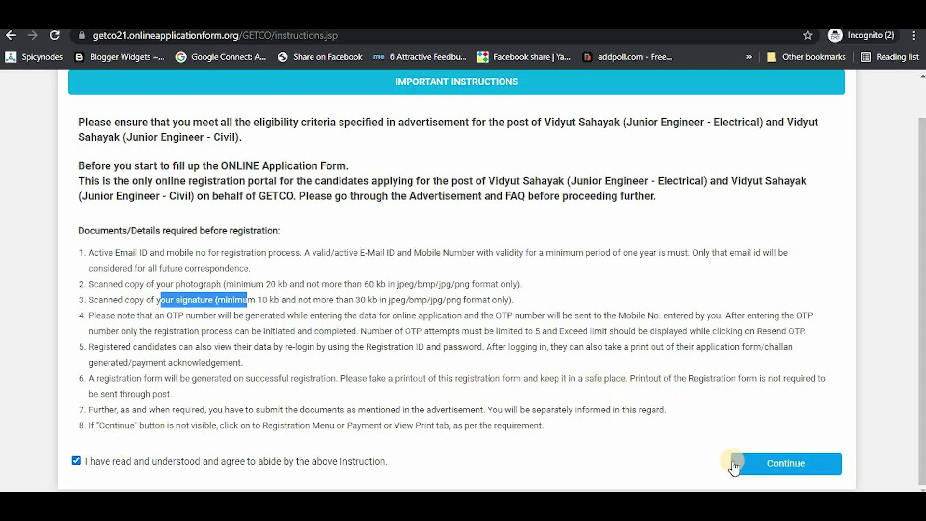
pyautogui.click(737, 464)
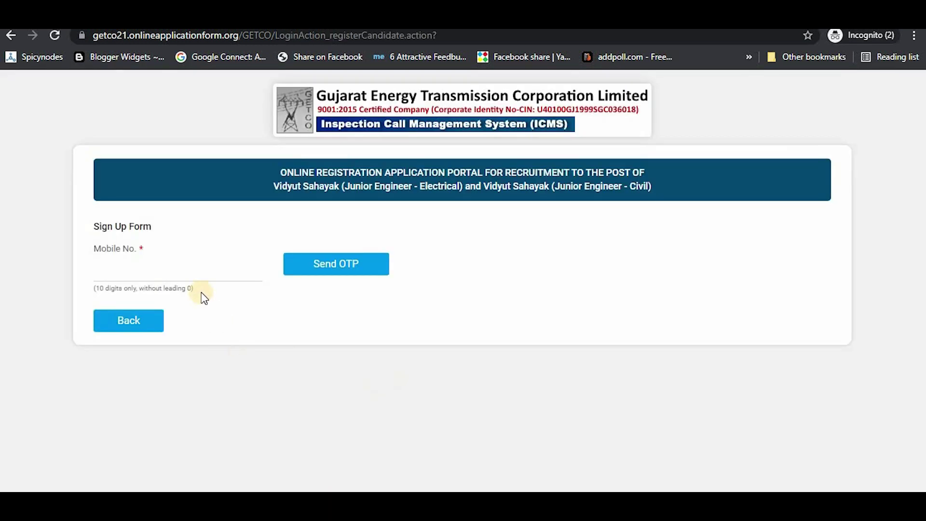
# - Enter the mobile number, request an OTP and type the received verification code
pyautogui.click(198, 271)
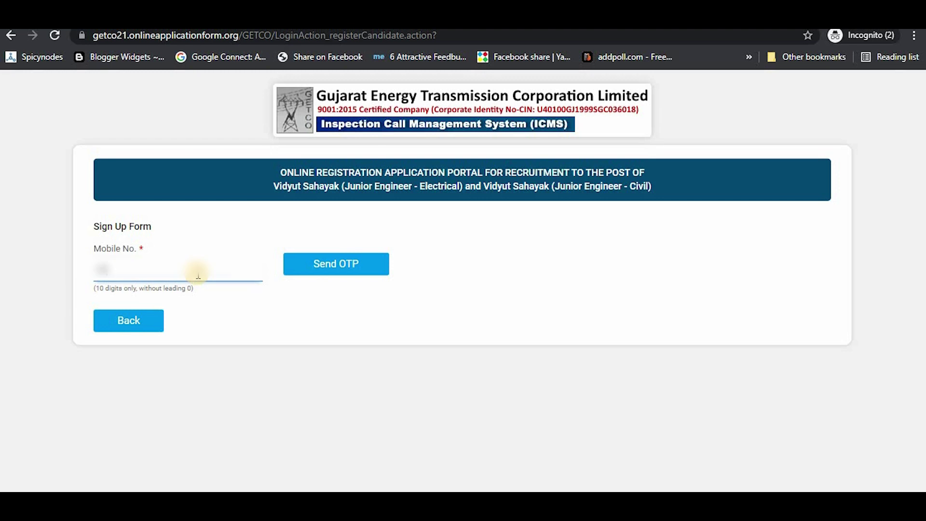
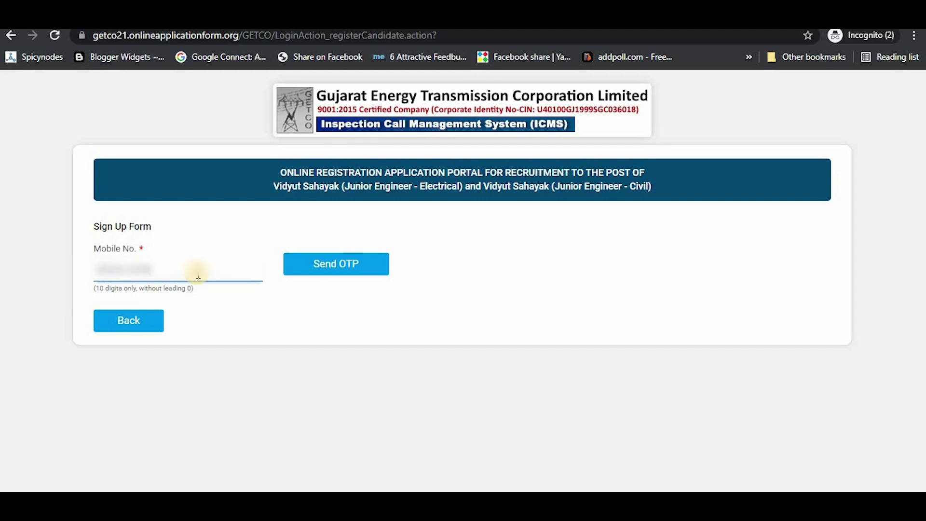
pyautogui.click(331, 267)
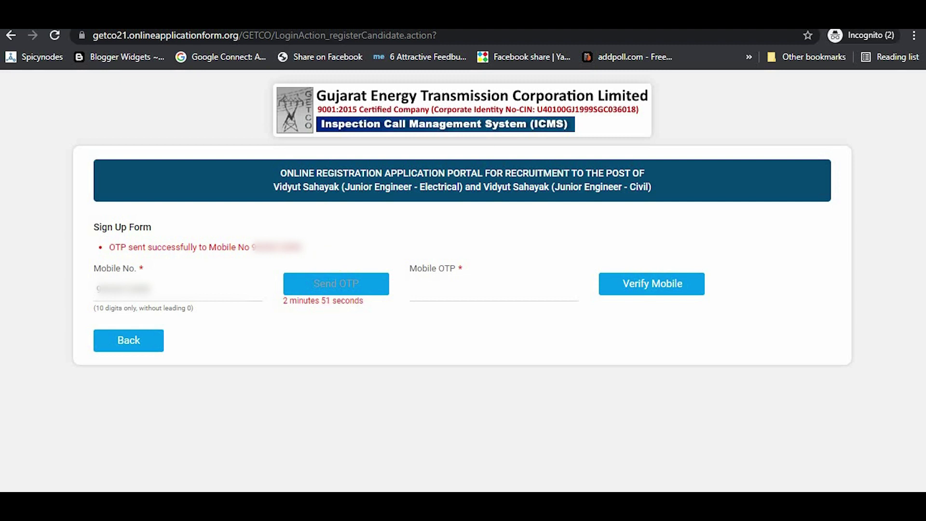
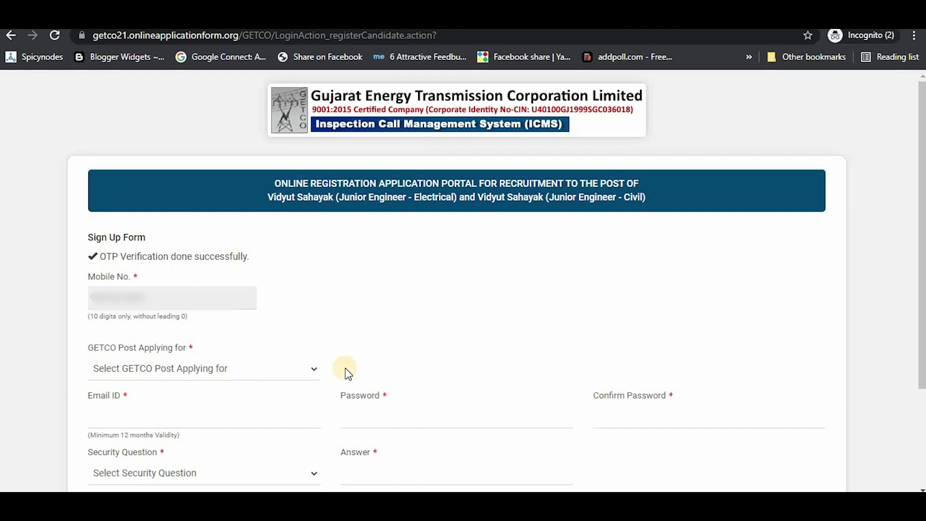
# - Fill in the applicant's email address in the Email ID field
pyautogui.scroll(-3, 348, 372)
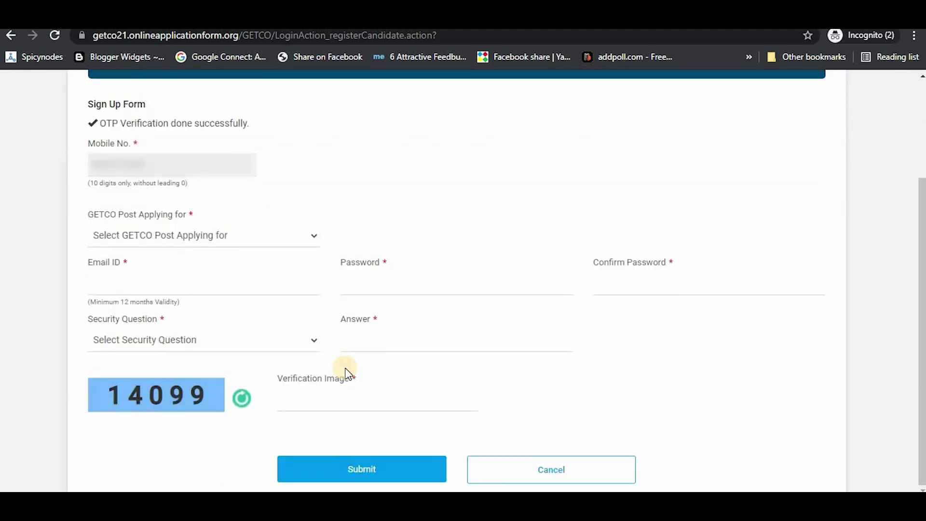
pyautogui.scroll(2, 347, 373)
pyautogui.scroll(-2, 347, 373)
pyautogui.click(227, 241)
pyautogui.click(179, 284)
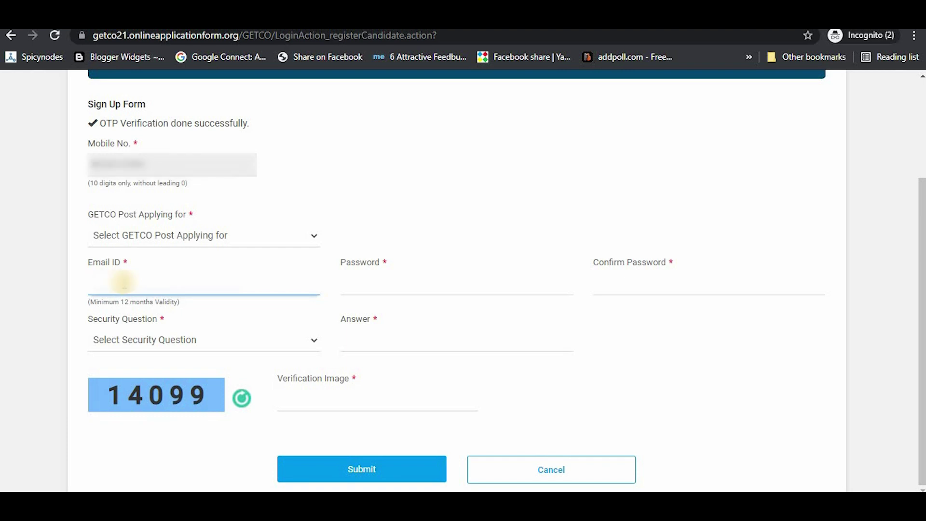
pyautogui.write('Fa')
pyautogui.press('BackSpace')
pyautogui.press('BackSpace')
pyautogui.press('BackSpace')
pyautogui.press('BackSpace')
pyautogui.press('BackSpace')
pyautogui.press('BackSpace')
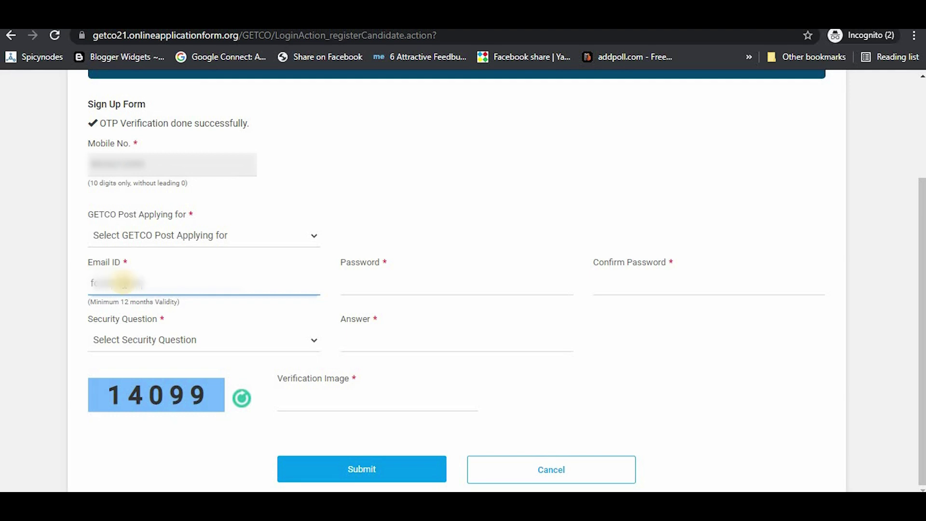
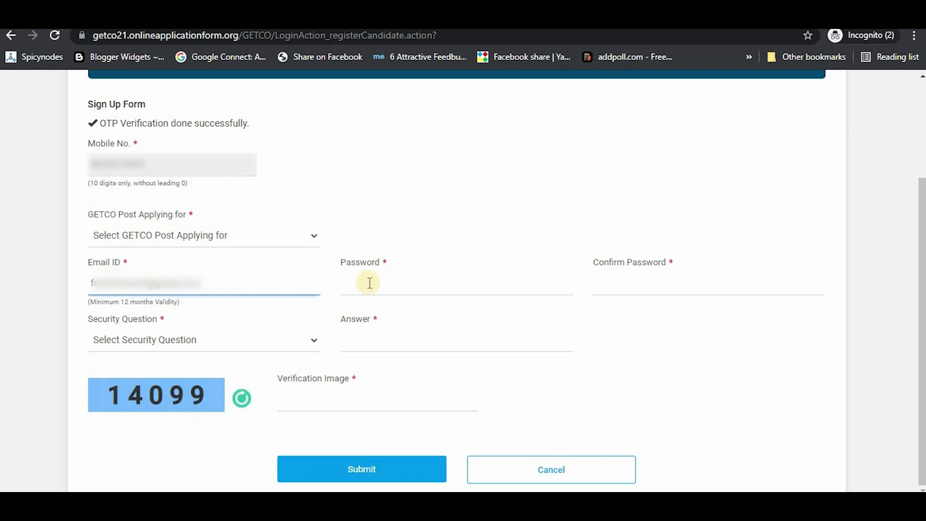
# - Enter and confirm the account password, choose the favourite-colour security question and type the answer
pyautogui.click(372, 284)
pyautogui.write('•••••••••')
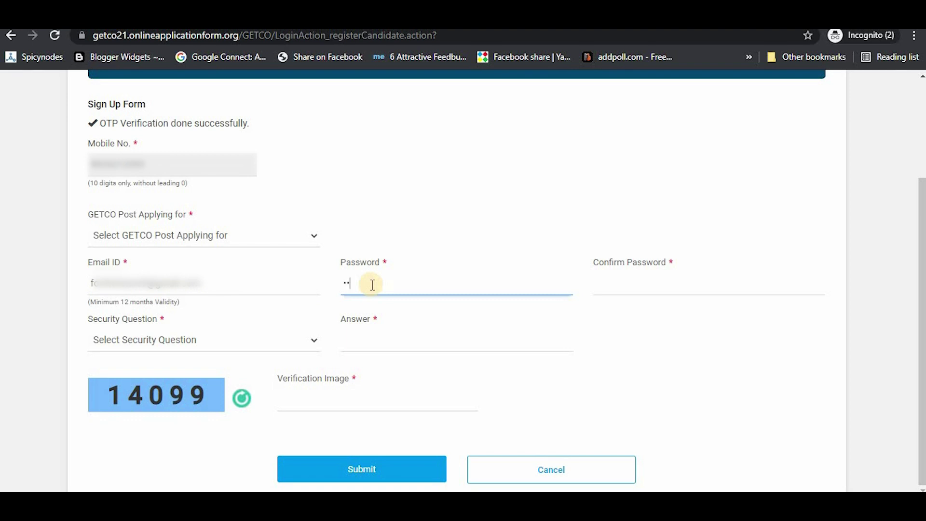
pyautogui.click(618, 284)
pyautogui.write('•••••••')
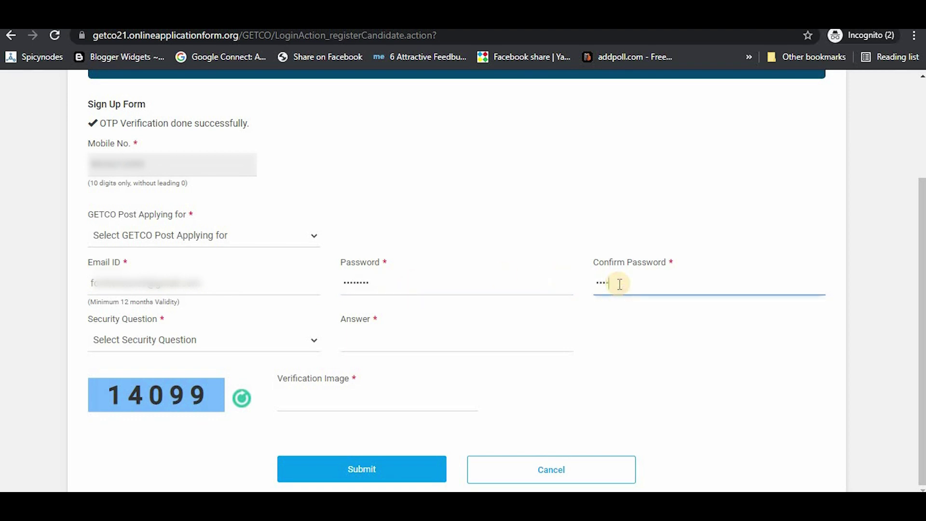
pyautogui.write('••')
pyautogui.click(202, 343)
pyautogui.click(330, 345)
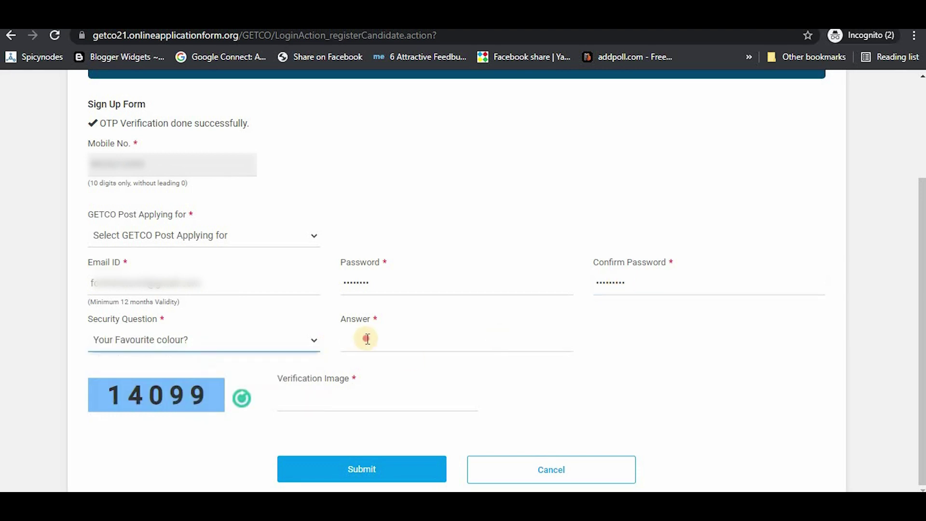
pyautogui.click(368, 339)
pyautogui.write('••••')
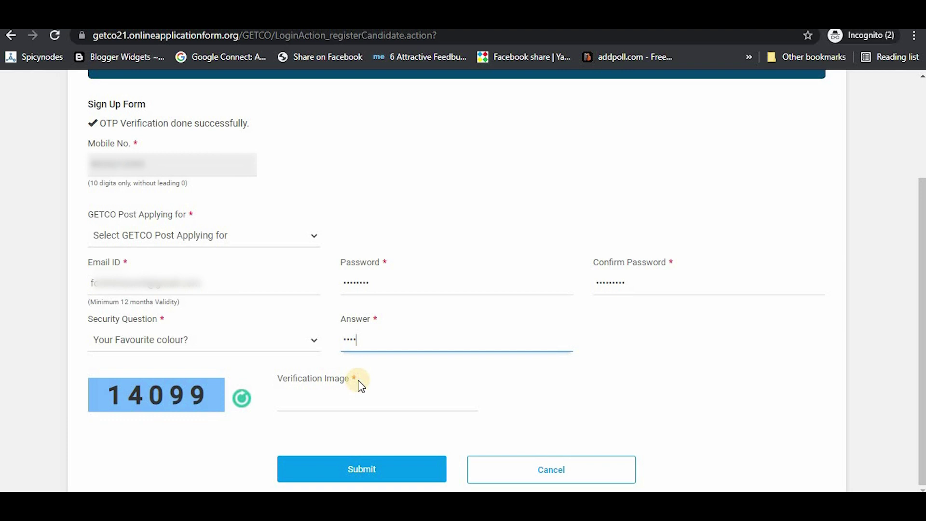
pyautogui.click(342, 401)
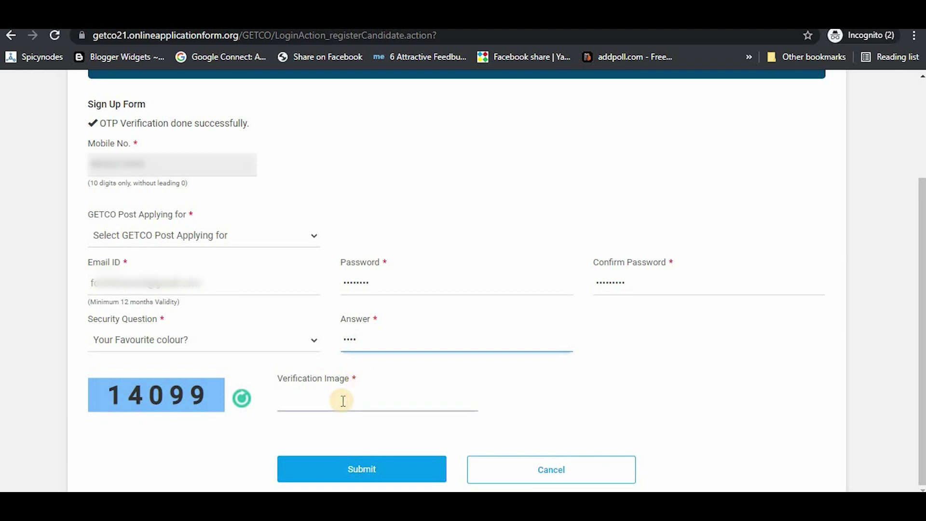
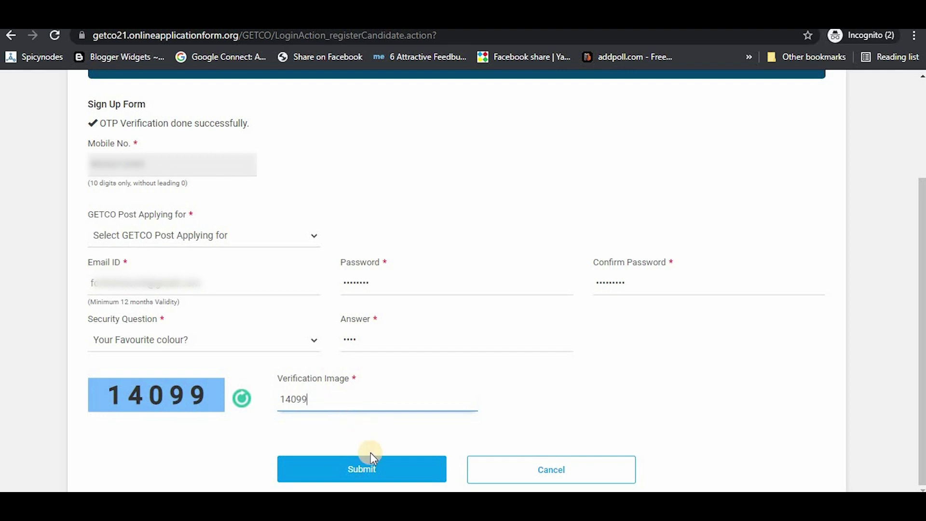
pyautogui.click(366, 471)
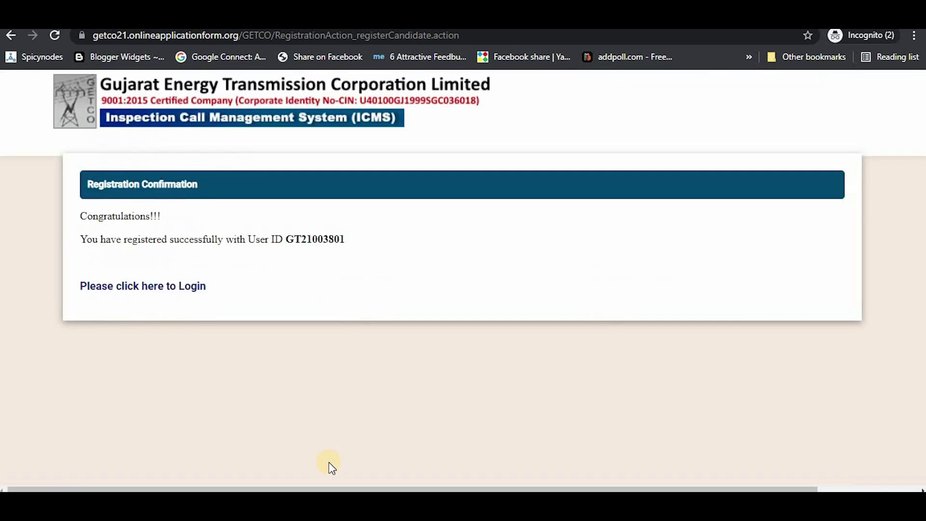
# - Copy the newly issued user ID and sign in with it and the account password
pyautogui.moveTo(285, 239); pyautogui.dragTo(355, 241)
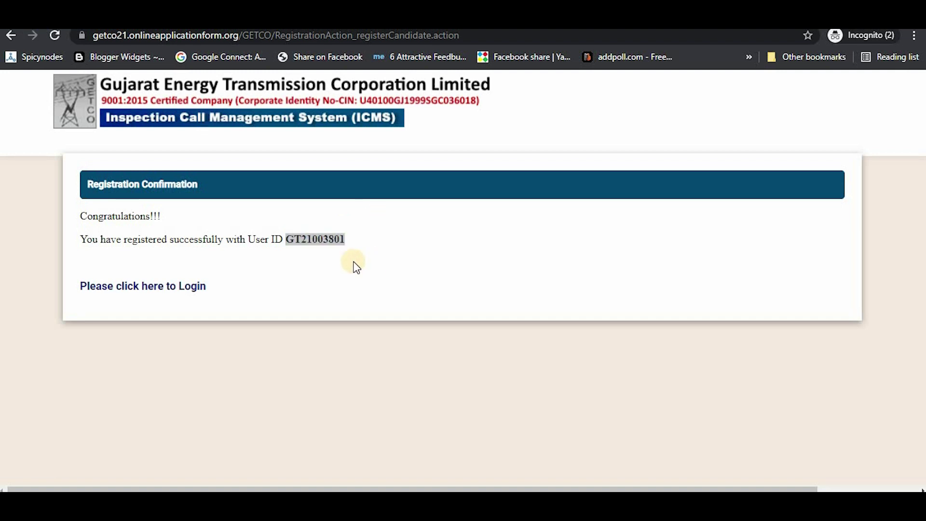
pyautogui.click(176, 286)
pyautogui.click(409, 240)
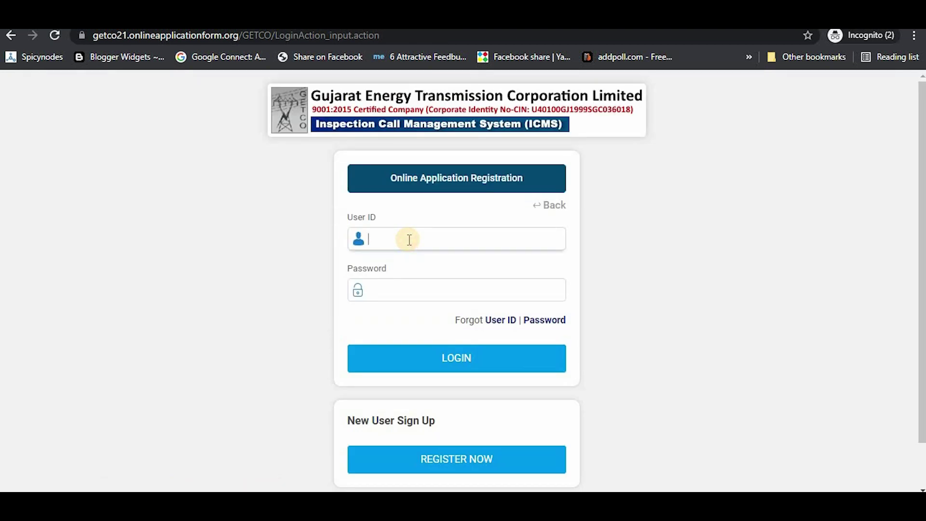
pyautogui.click(411, 288)
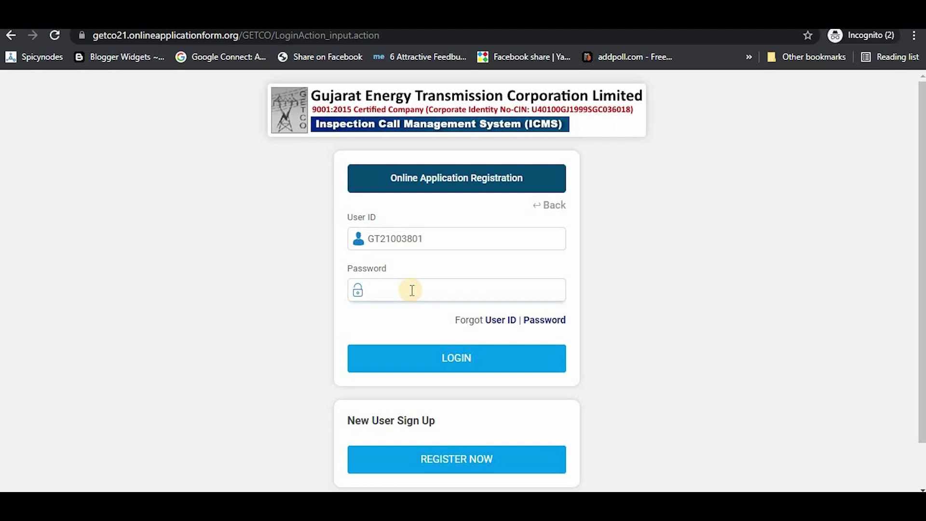
pyautogui.write('••••••••')
pyautogui.click(410, 354)
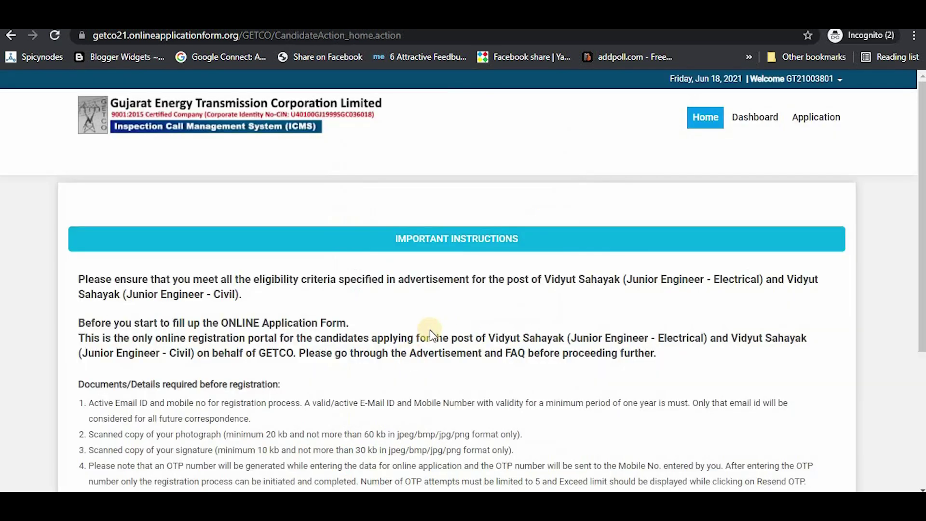
# - Enter title Mr., first name, father's/husband's name, surname XYZ and father's full name
pyautogui.scroll(-4, 442, 314)
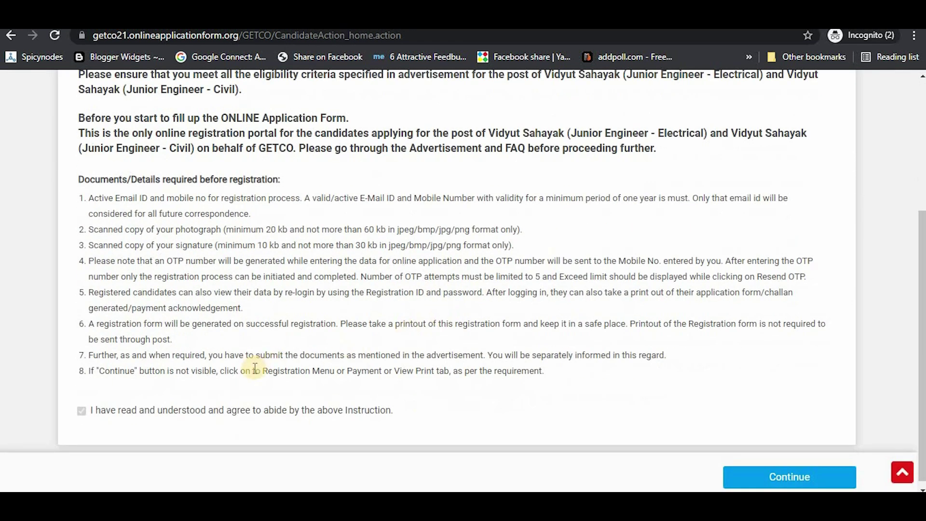
pyautogui.click(748, 483)
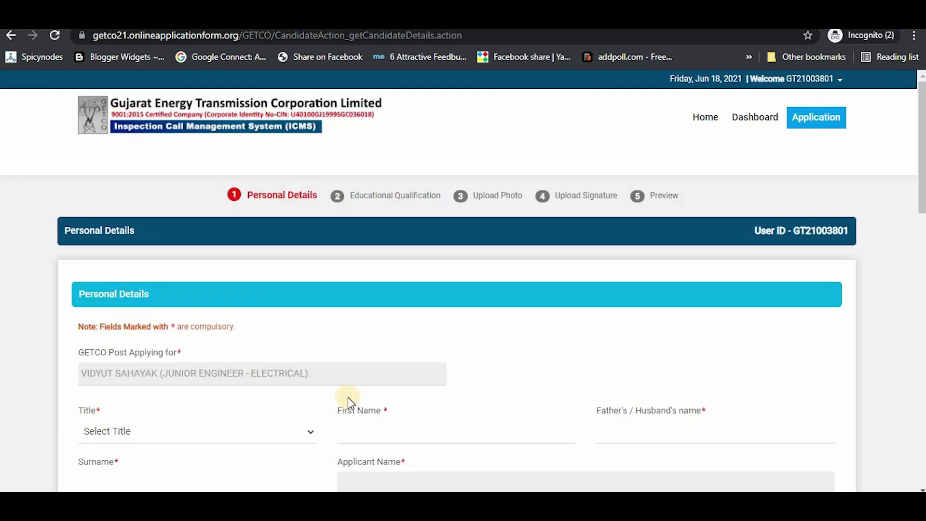
pyautogui.scroll(-4, 246, 272)
pyautogui.click(217, 227)
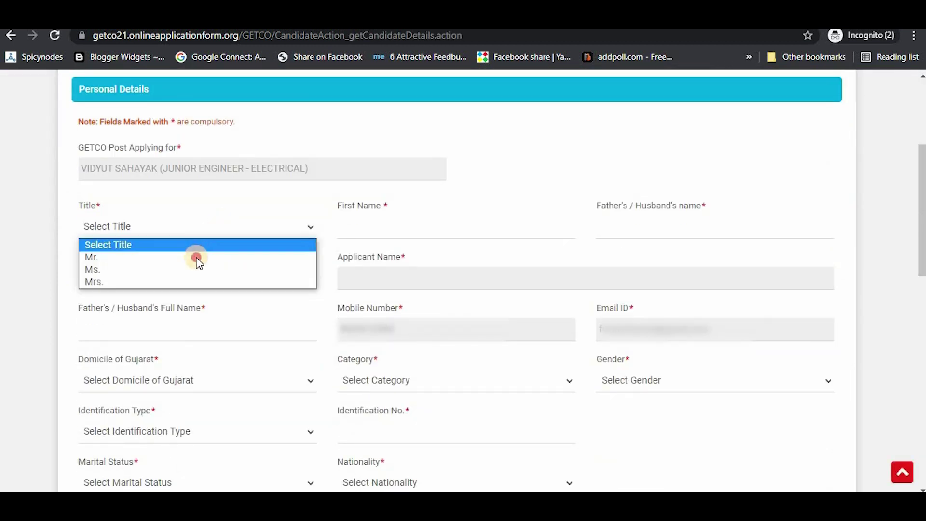
pyautogui.click(196, 257)
pyautogui.click(359, 222)
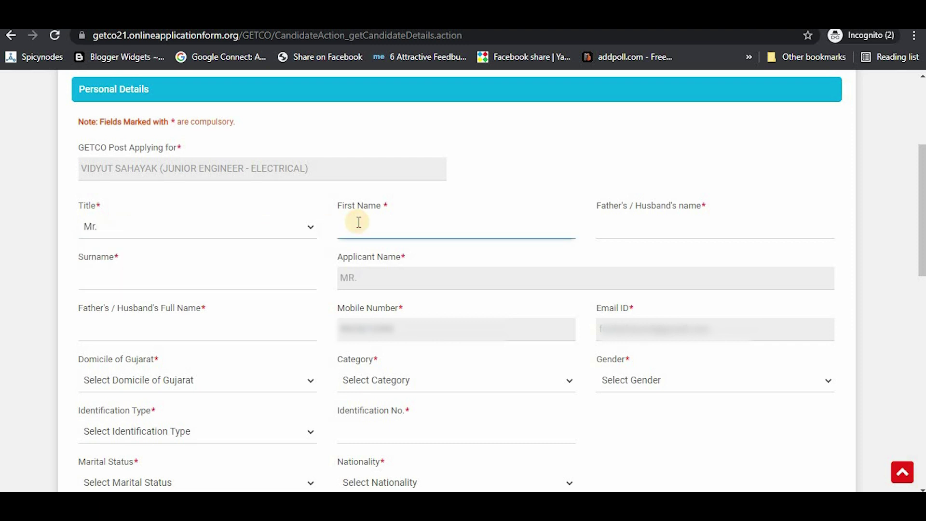
pyautogui.write('ABCC')
pyautogui.press('BackSpace')
pyautogui.click(612, 234)
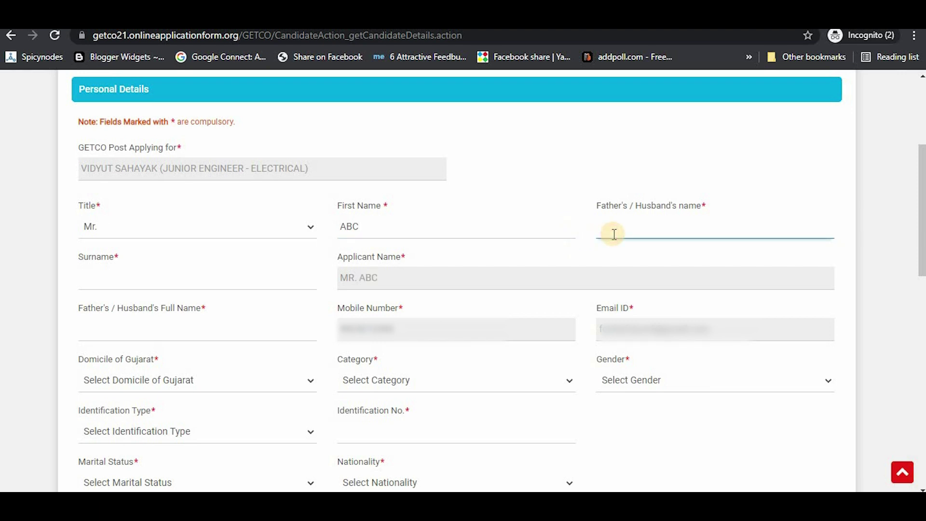
pyautogui.write('EFG')
pyautogui.click(213, 281)
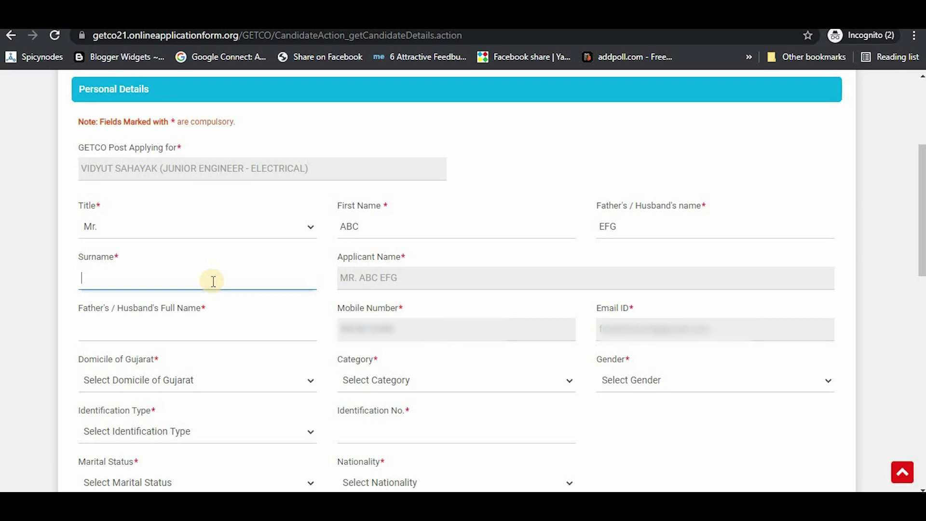
pyautogui.write('XYZ')
pyautogui.click(204, 329)
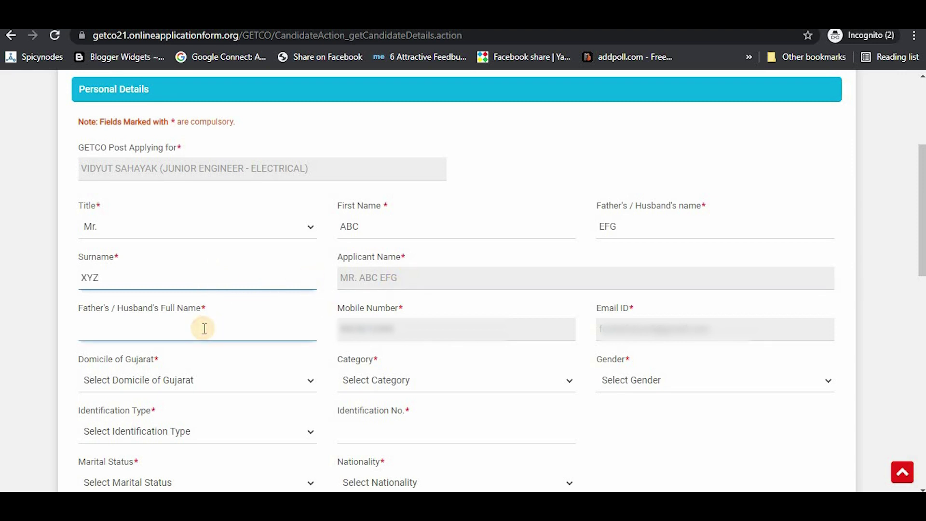
pyautogui.write('EFG')
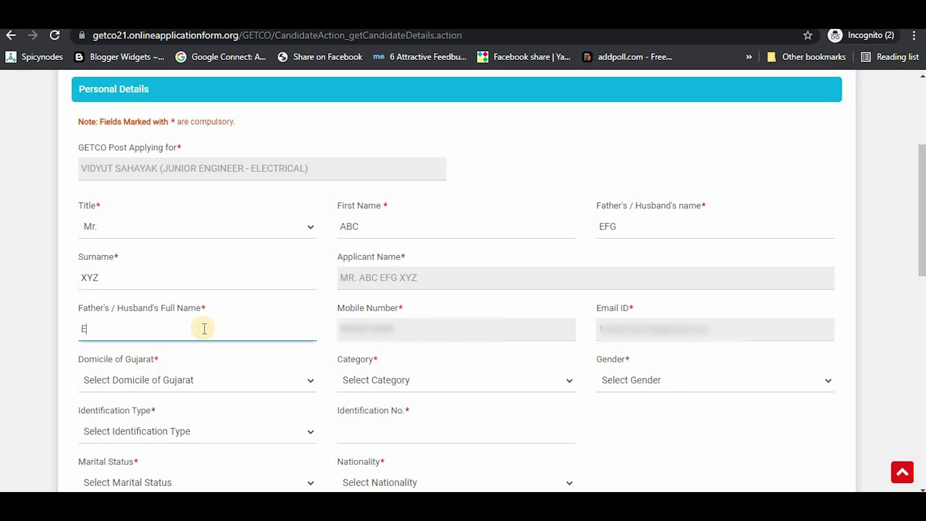
# - Set Domicile of Gujarat Yes, category UR, gender Male, ID type PAN, and enter the ID number
pyautogui.click(233, 380)
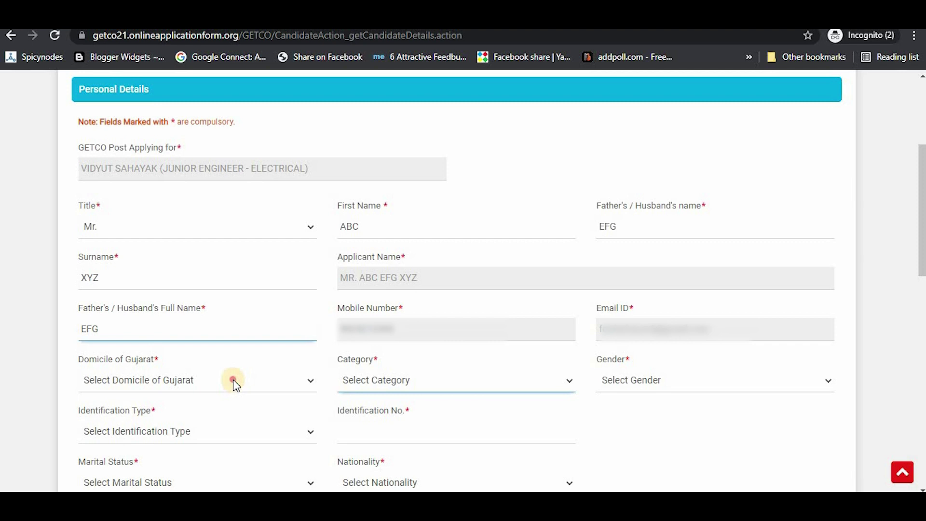
pyautogui.click(232, 379)
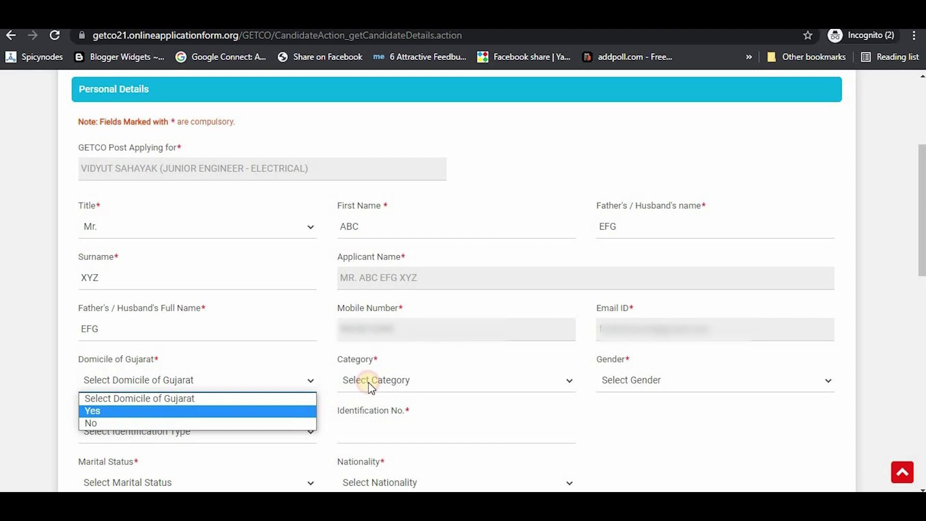
pyautogui.click(371, 388)
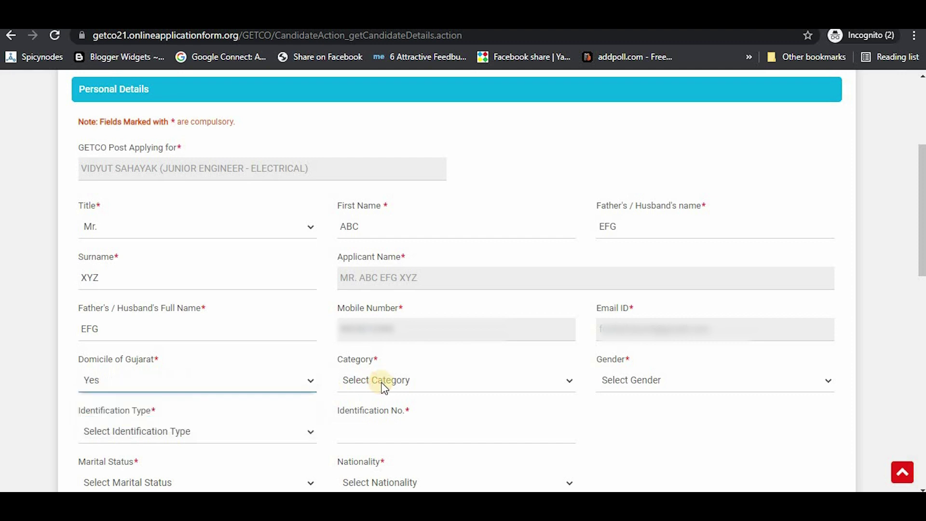
pyautogui.click(381, 380)
pyautogui.click(451, 411)
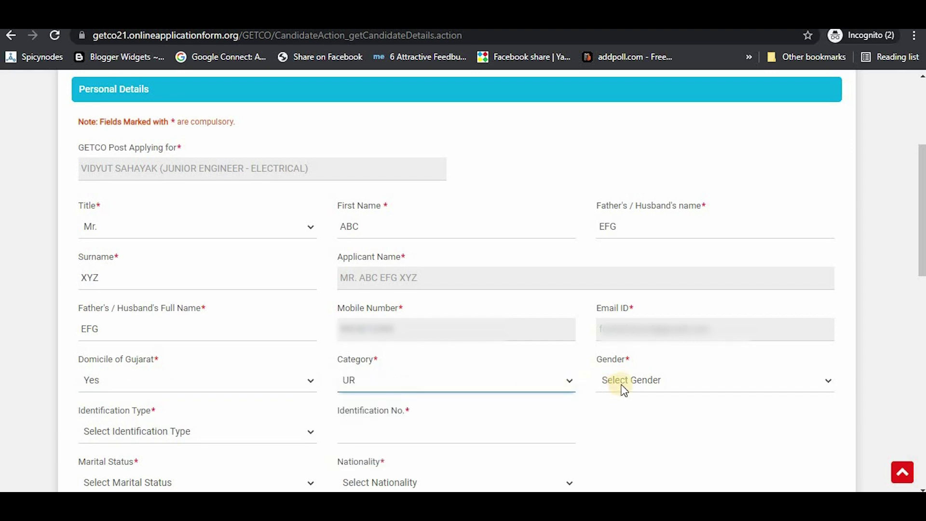
pyautogui.click(620, 383)
pyautogui.click(603, 411)
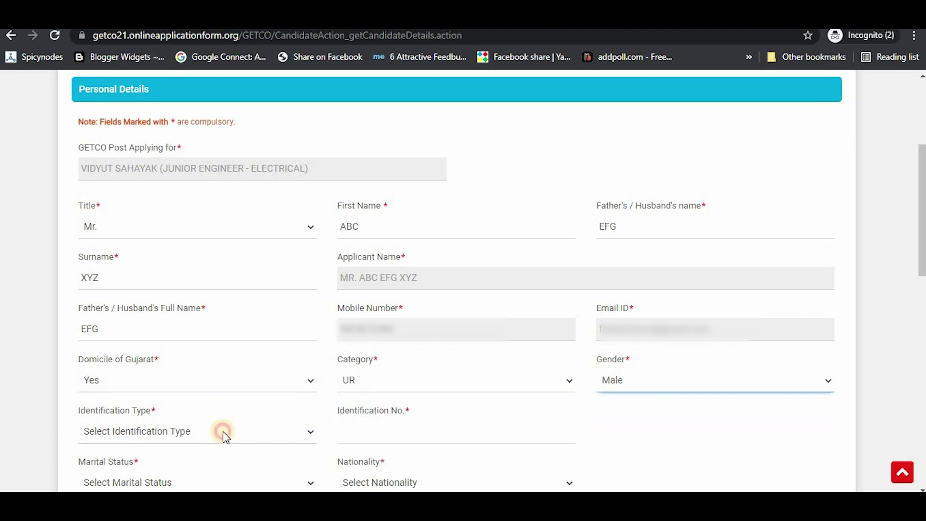
pyautogui.click(223, 431)
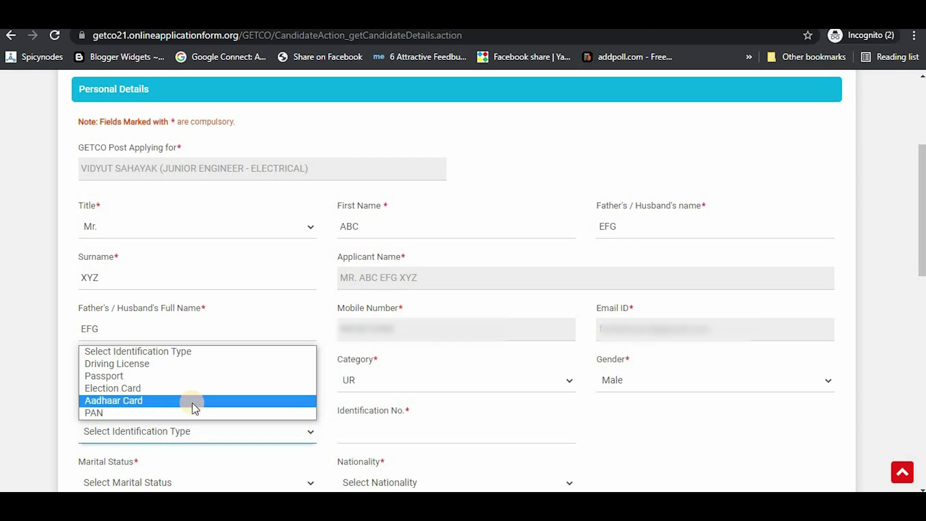
pyautogui.click(292, 413)
pyautogui.click(372, 431)
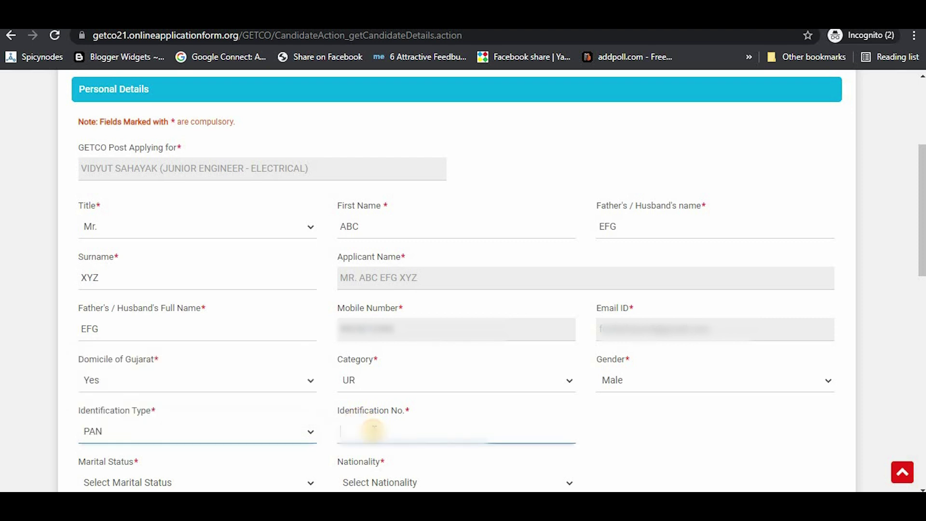
pyautogui.write('A')
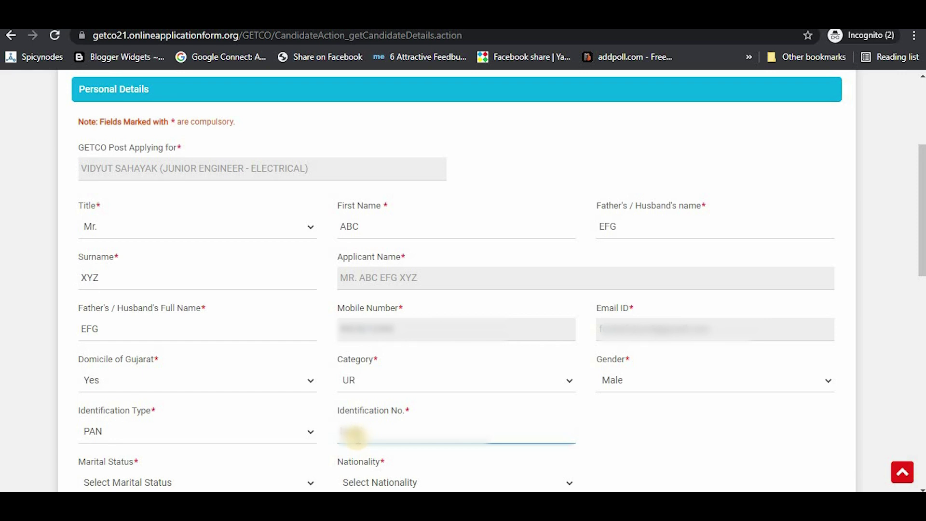
pyautogui.write('BCDE12')
# - Set marital status Unmarried, nationality Indian, and answer No for GETCO employee, retired-employee dependent, ex-army and PH
pyautogui.scroll(-3, 356, 419)
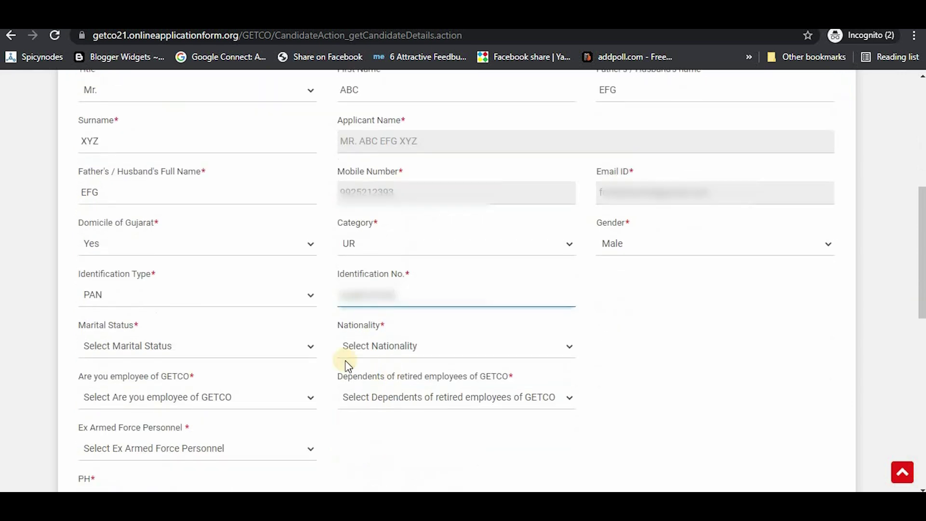
pyautogui.click(169, 348)
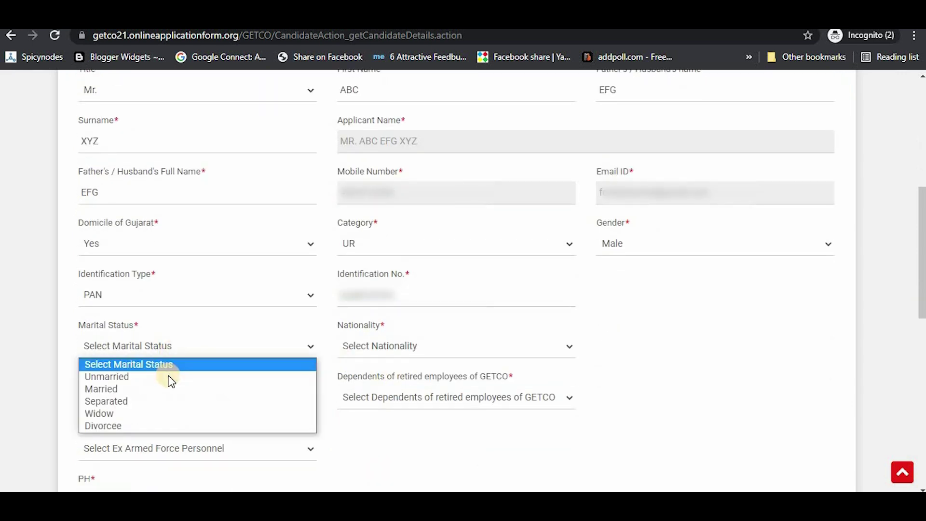
pyautogui.click(339, 347)
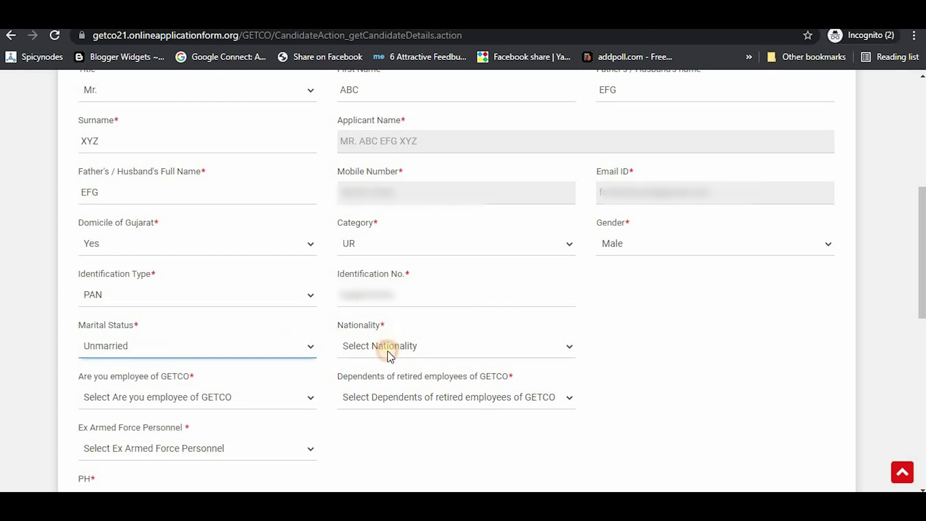
pyautogui.click(385, 354)
pyautogui.click(224, 397)
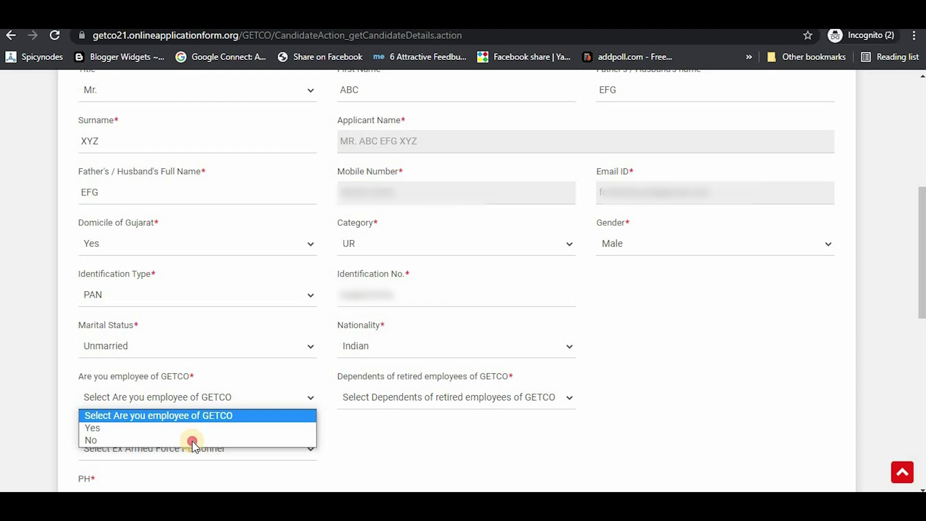
pyautogui.click(192, 441)
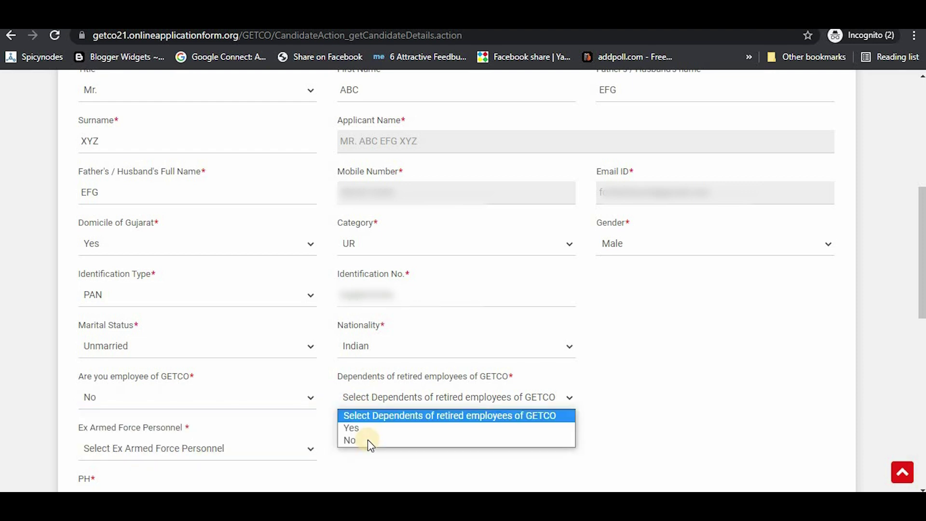
pyautogui.click(367, 439)
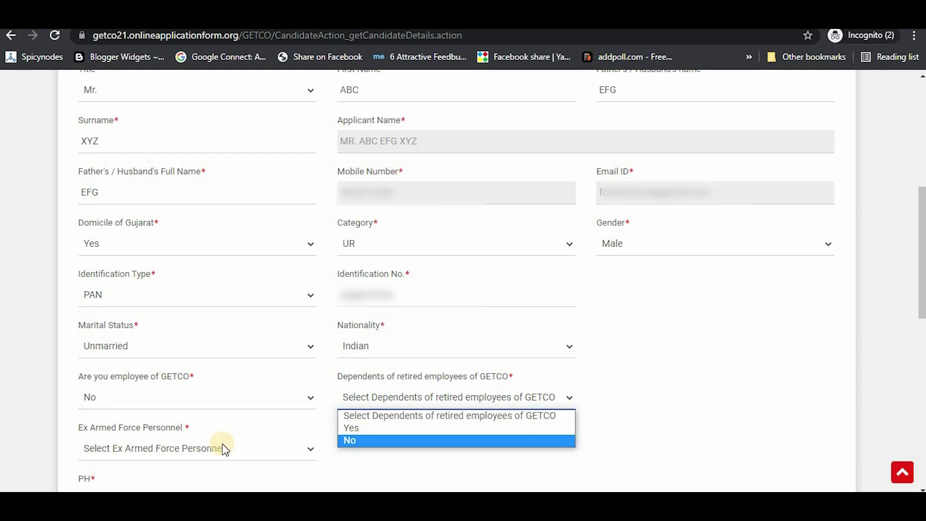
pyautogui.click(219, 443)
pyautogui.click(196, 430)
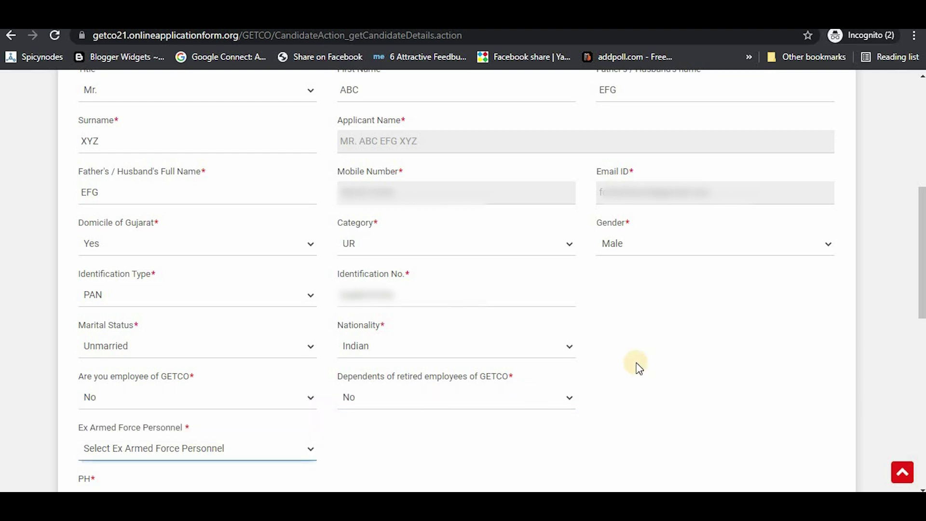
pyautogui.scroll(-3, 637, 368)
pyautogui.scroll(-1, 636, 368)
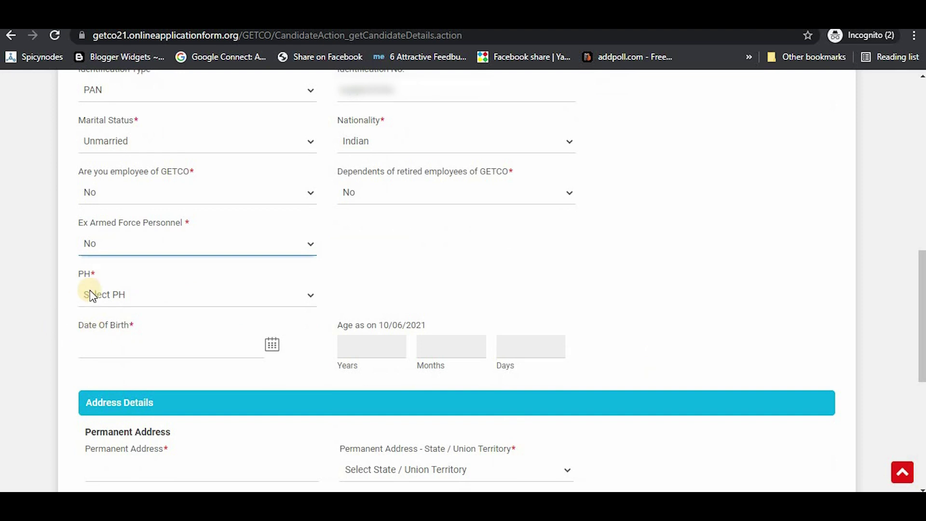
pyautogui.click(91, 294)
pyautogui.click(95, 343)
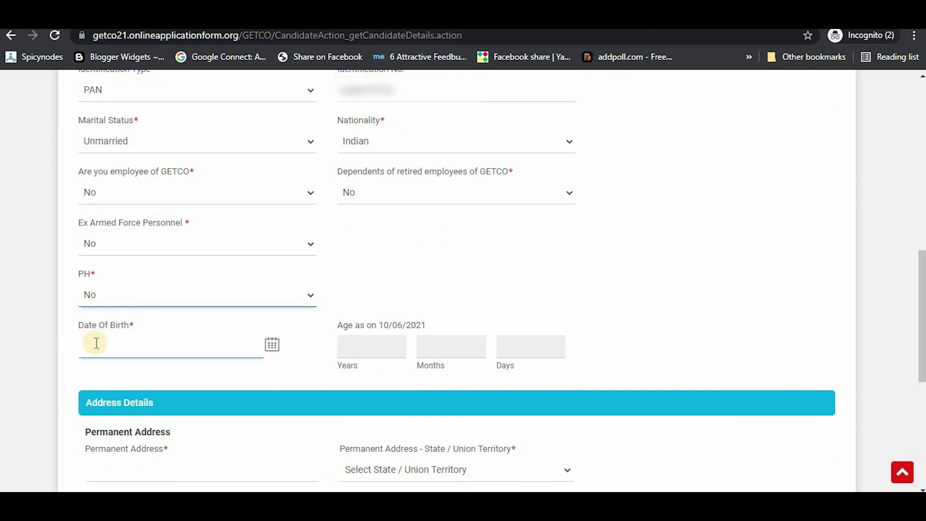
# - Set the date of birth to 30 June 1992 using the calendar
pyautogui.scroll(1, 239, 337)
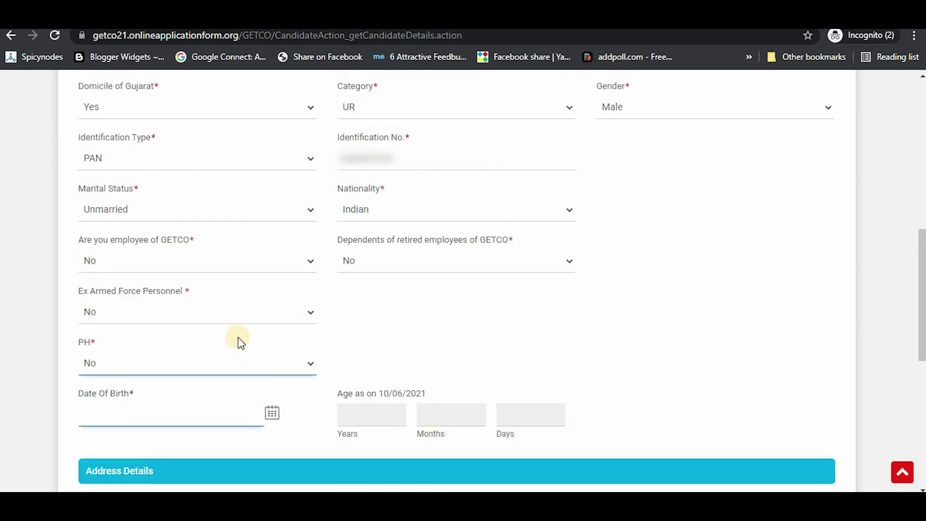
pyautogui.click(273, 417)
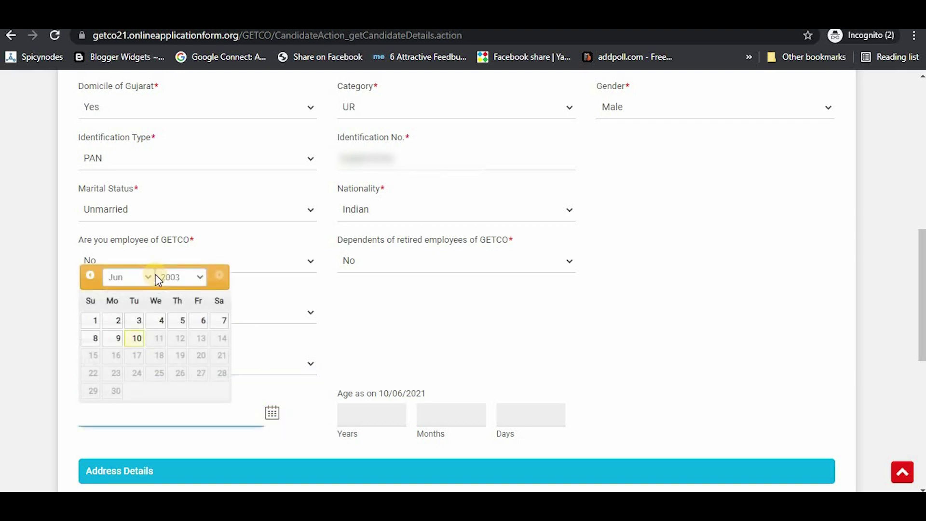
pyautogui.click(199, 276)
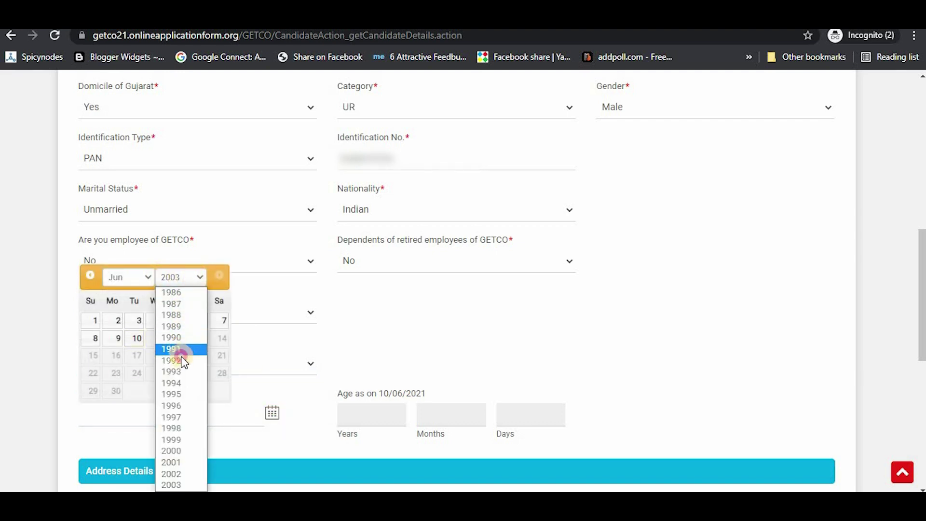
pyautogui.click(174, 360)
pyautogui.click(202, 413)
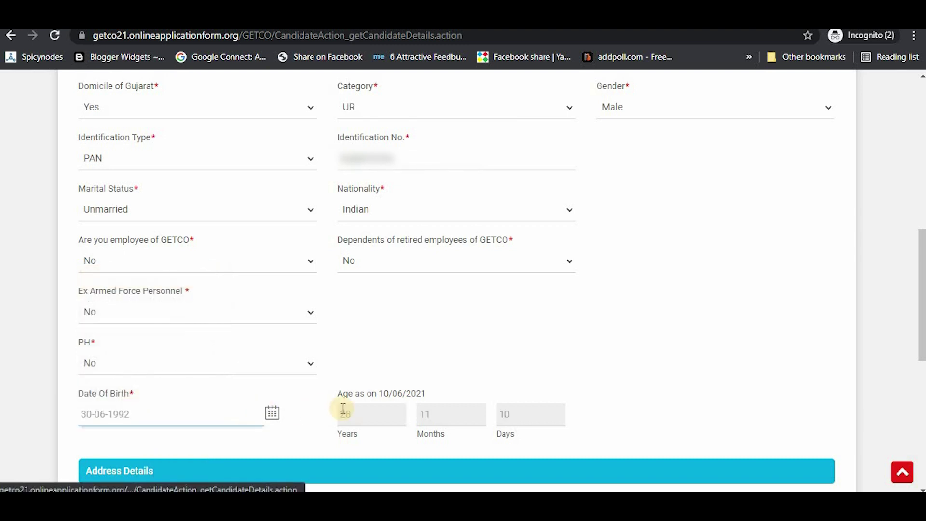
pyautogui.click(343, 408)
pyautogui.scroll(-1, 342, 408)
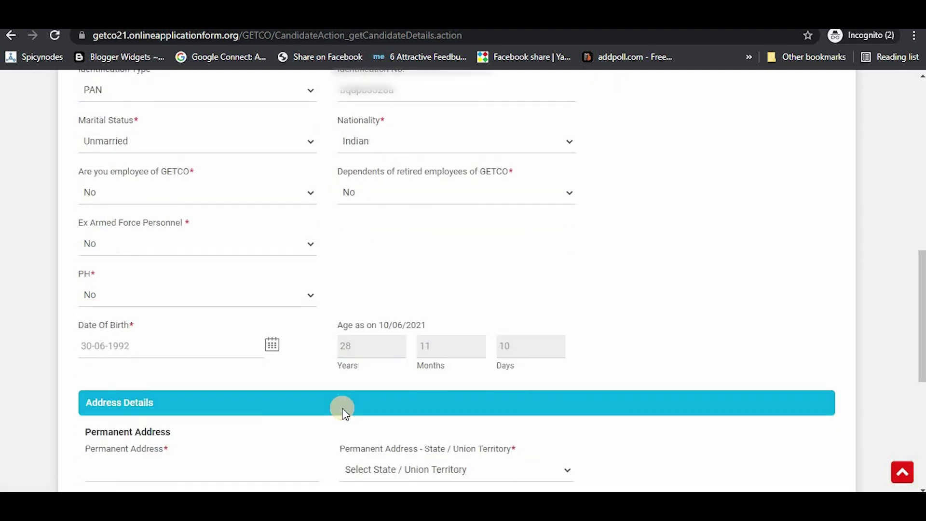
pyautogui.scroll(-3, 342, 408)
# - Enter the permanent address line and choose Gujarat as the state
pyautogui.scroll(-1, 186, 287)
pyautogui.click(186, 269)
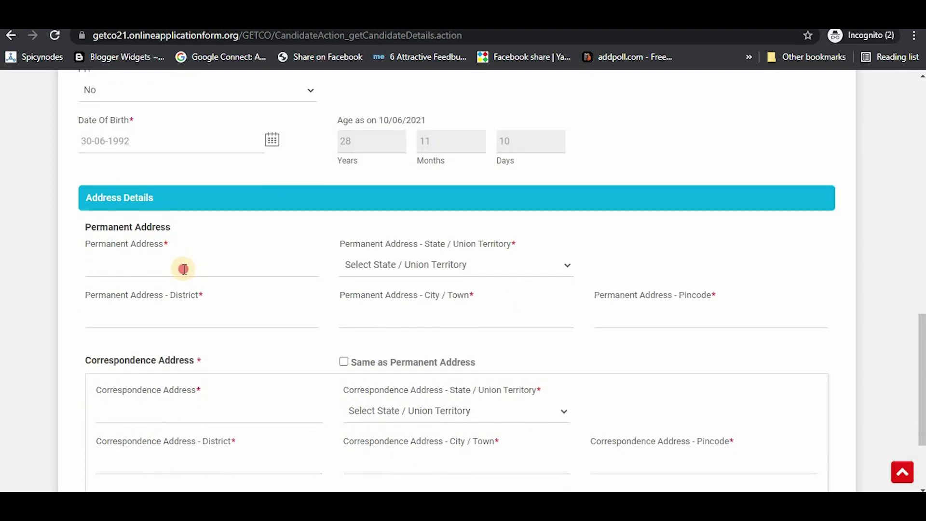
pyautogui.write('23')
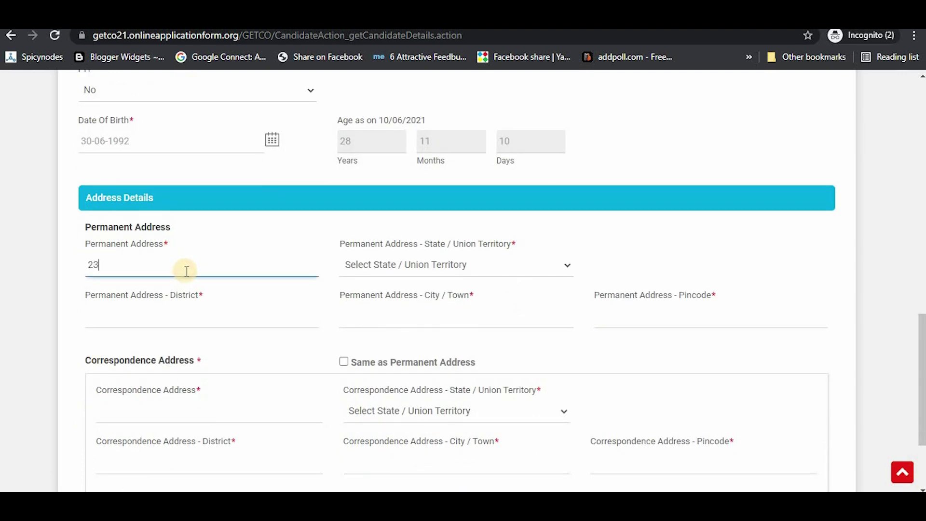
pyautogui.write('wert')
pyautogui.press('BackSpace')
pyautogui.press('BackSpace')
pyautogui.press('BackSpace')
pyautogui.press('BackSpace')
pyautogui.write('abce')
pyautogui.click(380, 268)
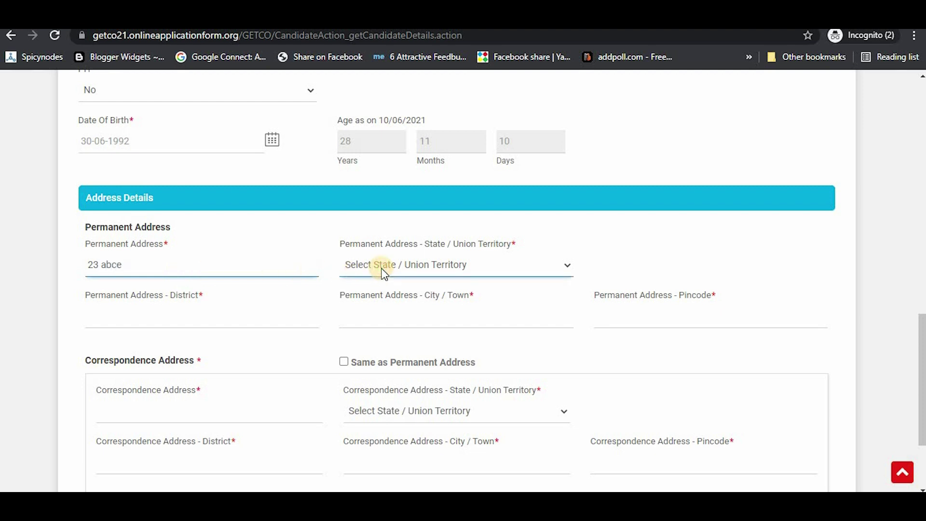
pyautogui.scroll(-1, 383, 229)
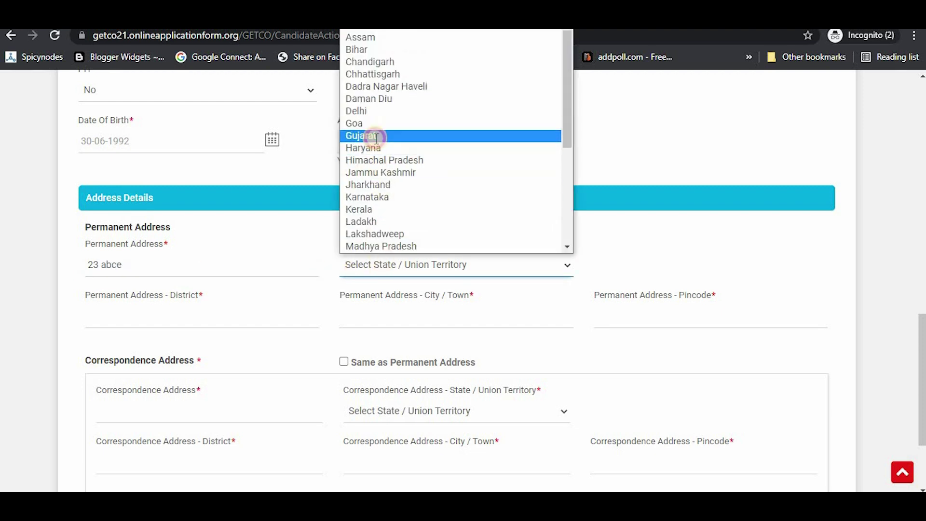
pyautogui.click(377, 133)
# - Set the permanent district to Bhavnagar, the city to Bhavnagar and the pincode to 364001
pyautogui.click(186, 317)
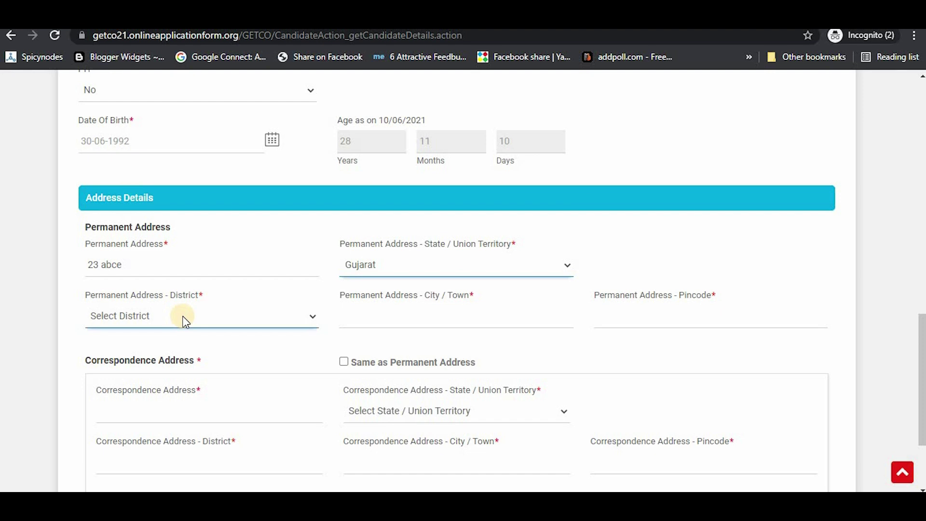
pyautogui.click(185, 320)
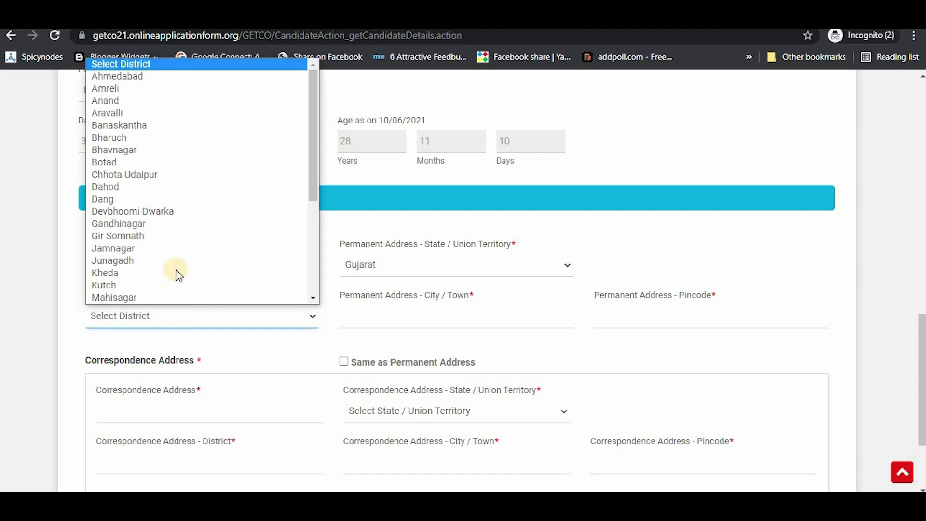
pyautogui.click(152, 152)
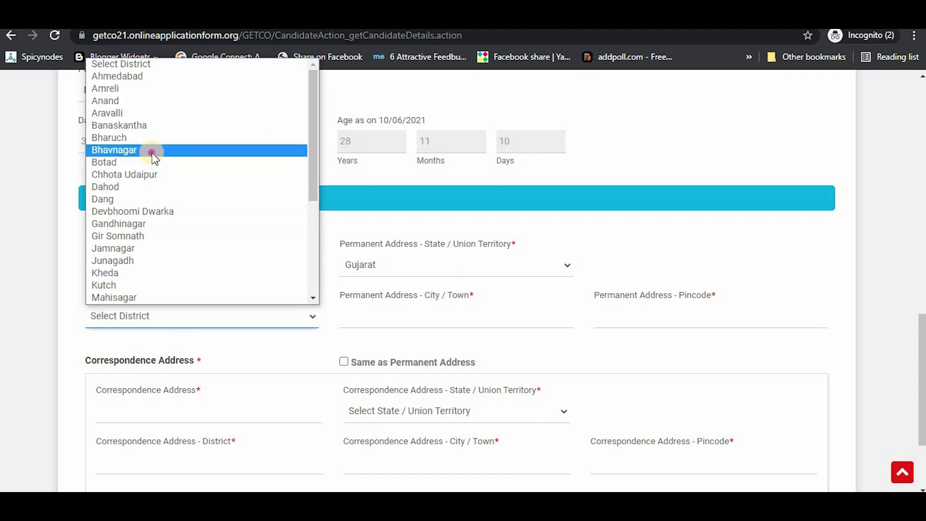
pyautogui.click(358, 320)
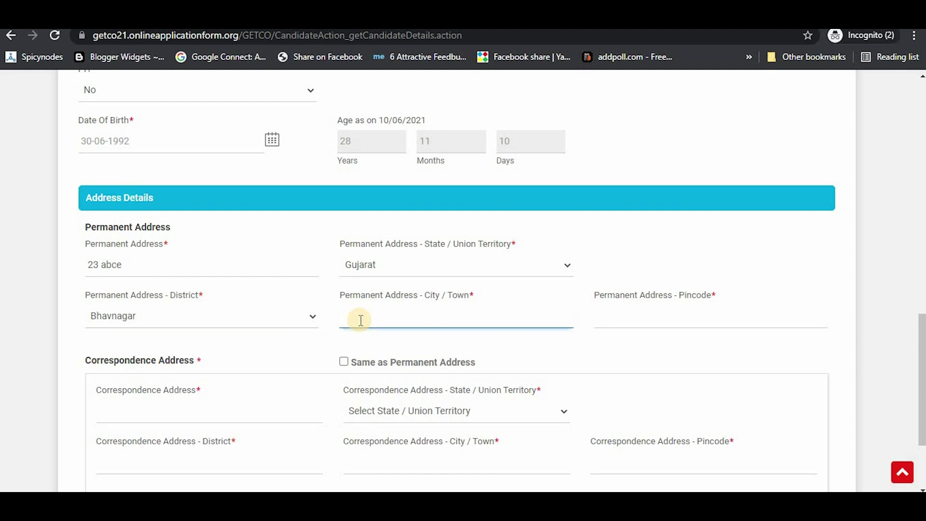
pyautogui.write('bhavagar')
pyautogui.click(606, 317)
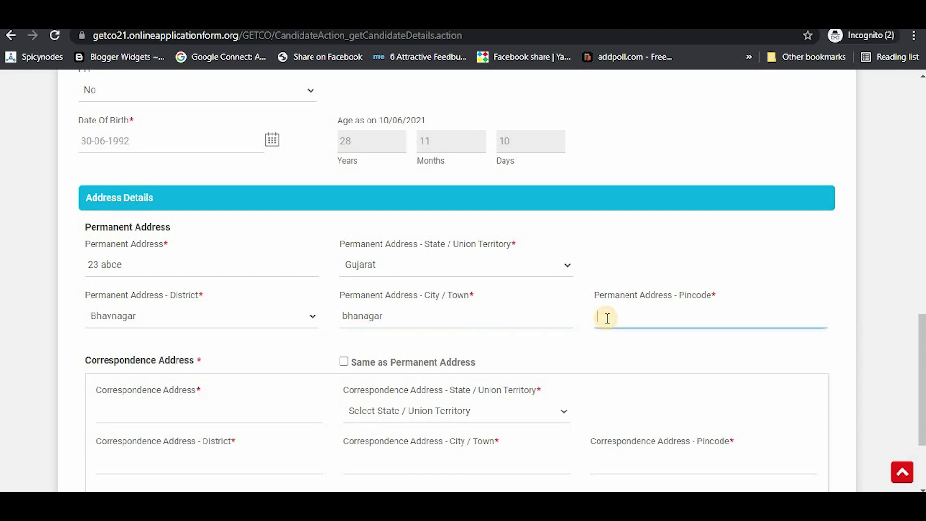
pyautogui.write('364001')
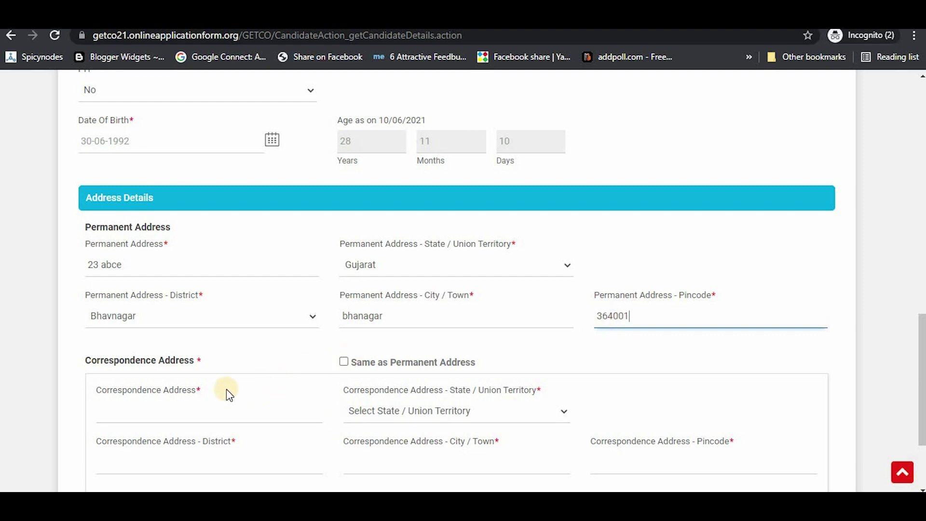
# - Make correspondence address same as permanent, tick the no-conviction declaration, and save
pyautogui.scroll(-1, 226, 388)
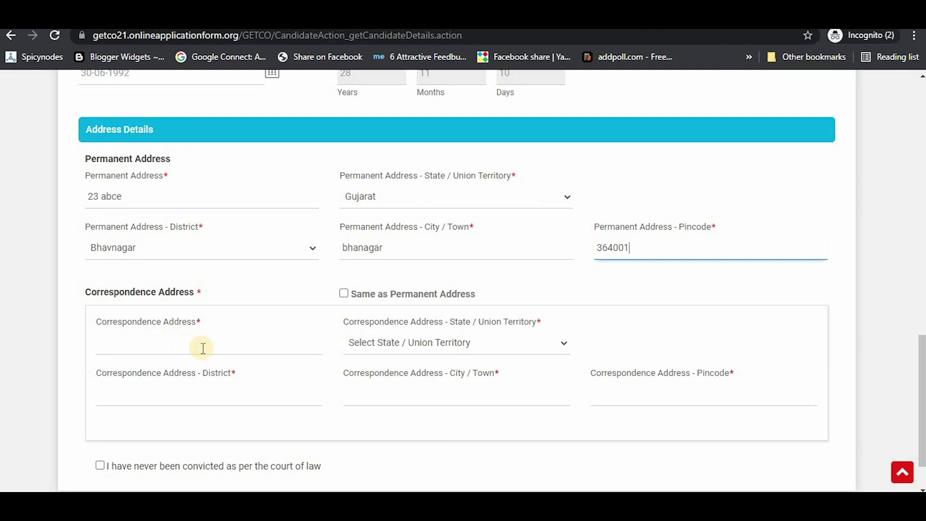
pyautogui.click(344, 293)
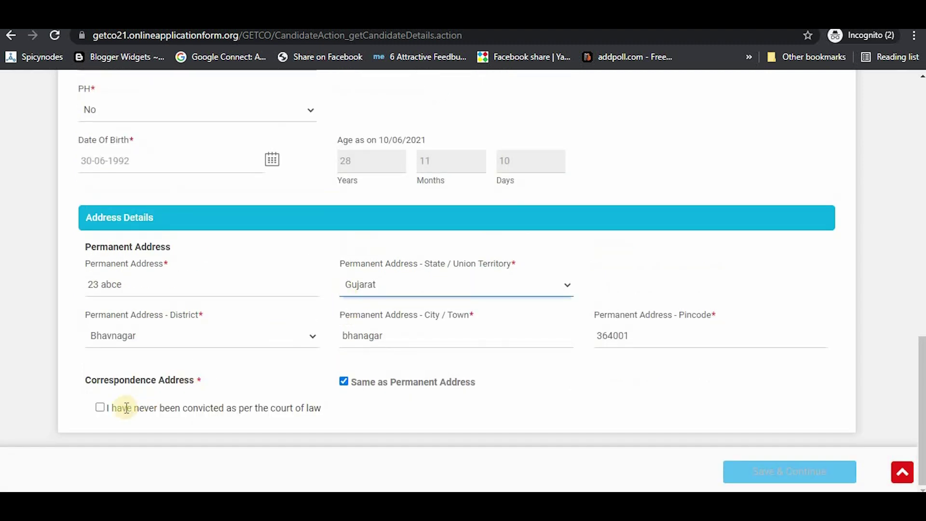
pyautogui.click(126, 408)
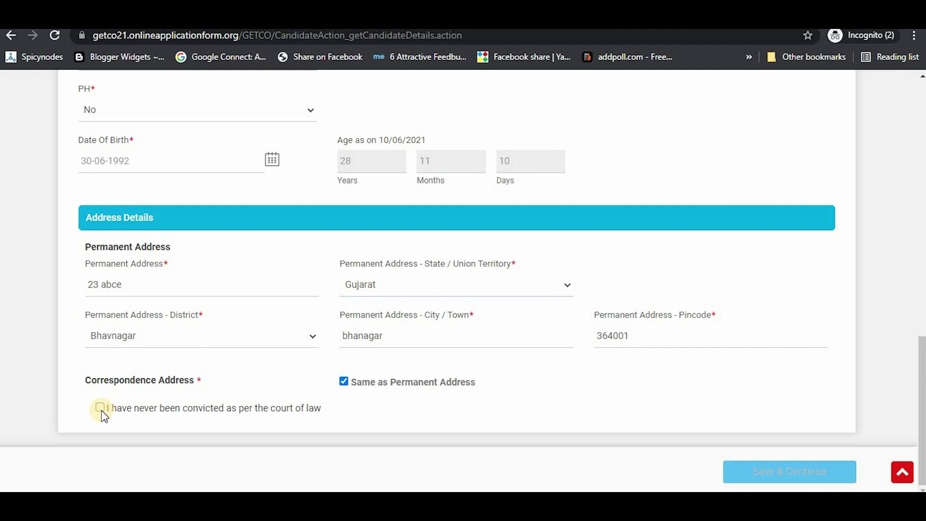
pyautogui.click(100, 409)
pyautogui.click(748, 471)
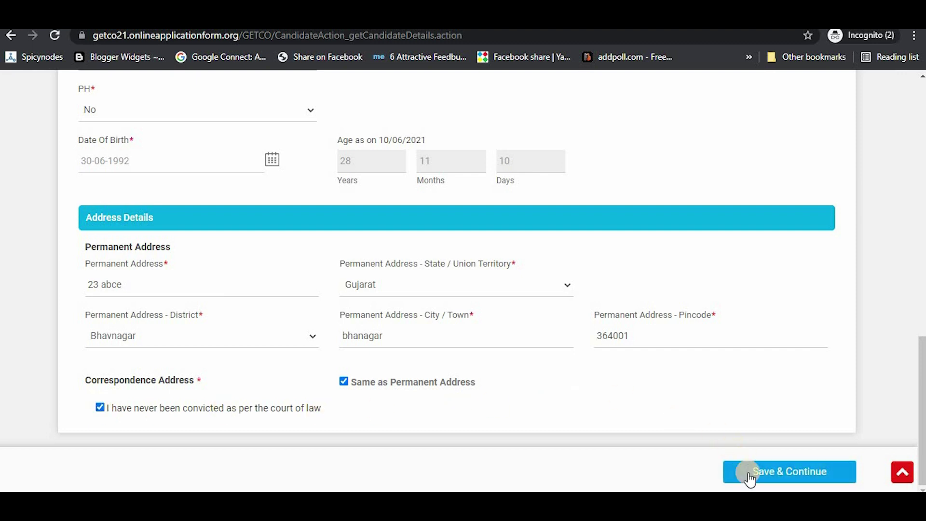
# - Choose B.E (Electrical) as the qualification and enter the institution and board/university GTU
pyautogui.scroll(-2, 409, 326)
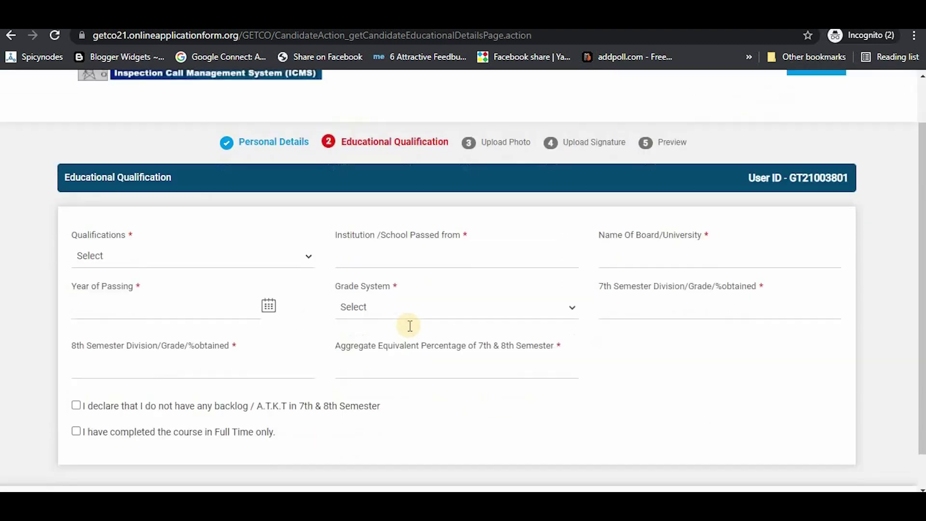
pyautogui.click(143, 221)
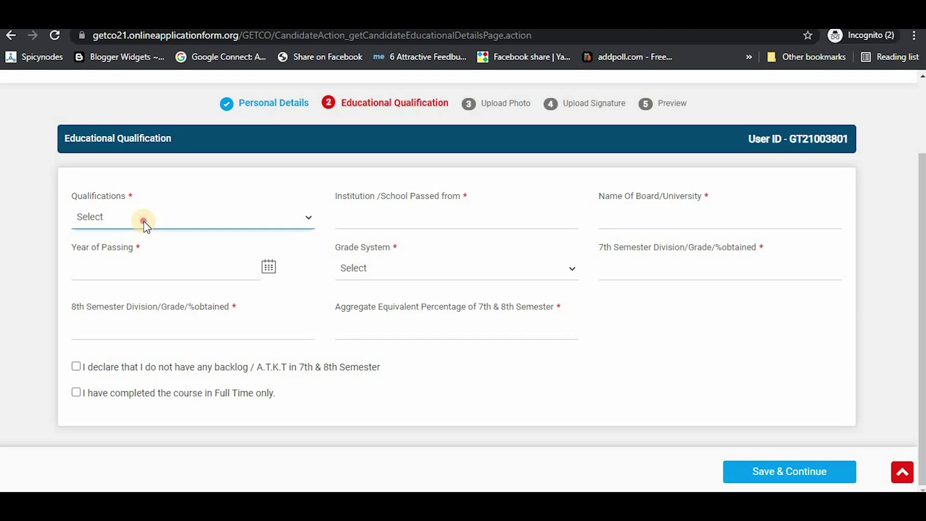
pyautogui.click(139, 248)
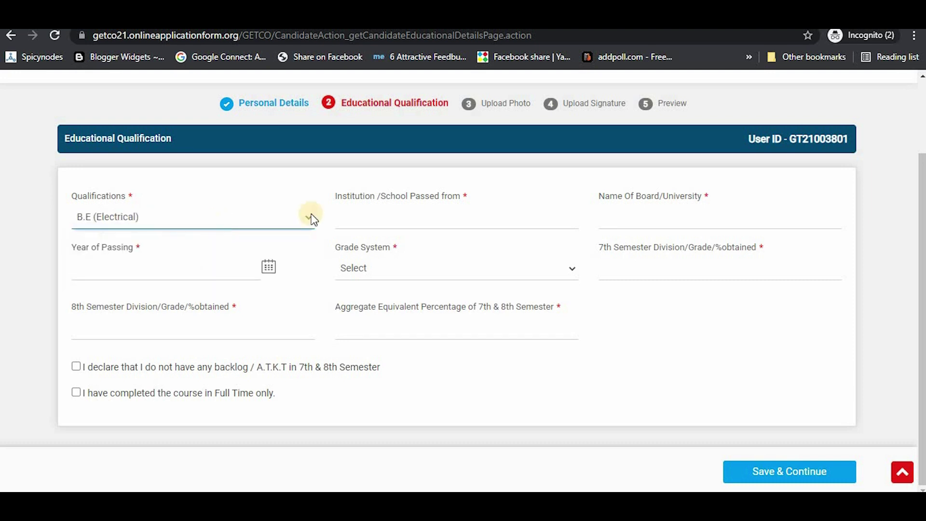
pyautogui.click(418, 224)
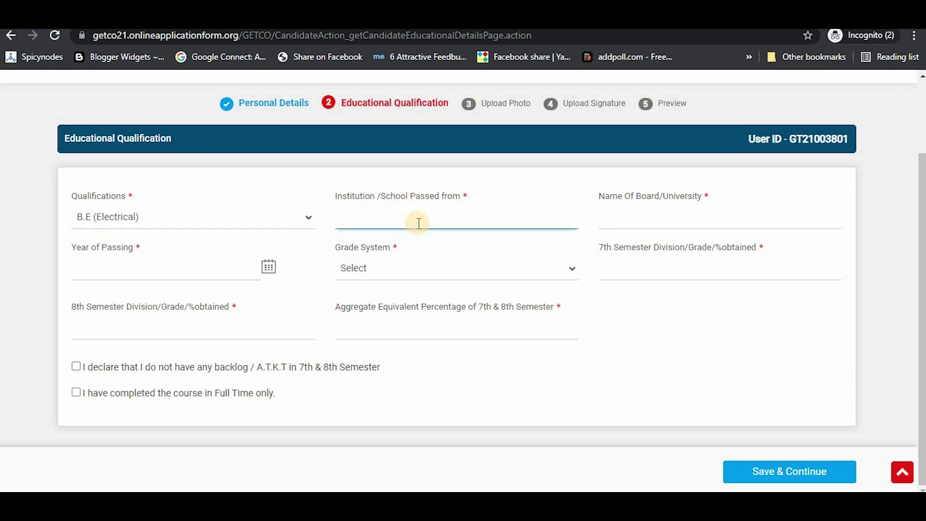
pyautogui.write('abcf')
pyautogui.click(626, 222)
pyautogui.write('GTU')
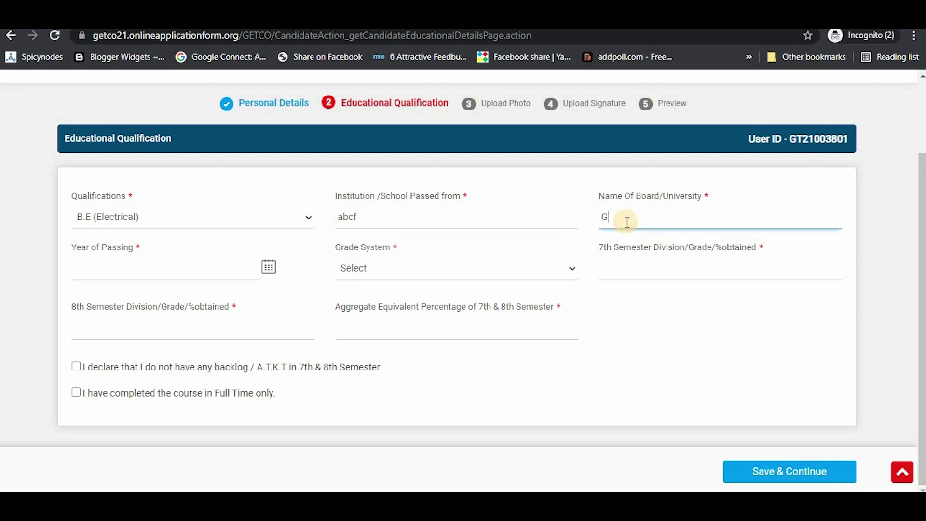
# - Set year of passing 2016, use the SGPA grade system, and enter semester results 73 and 79
pyautogui.click(267, 270)
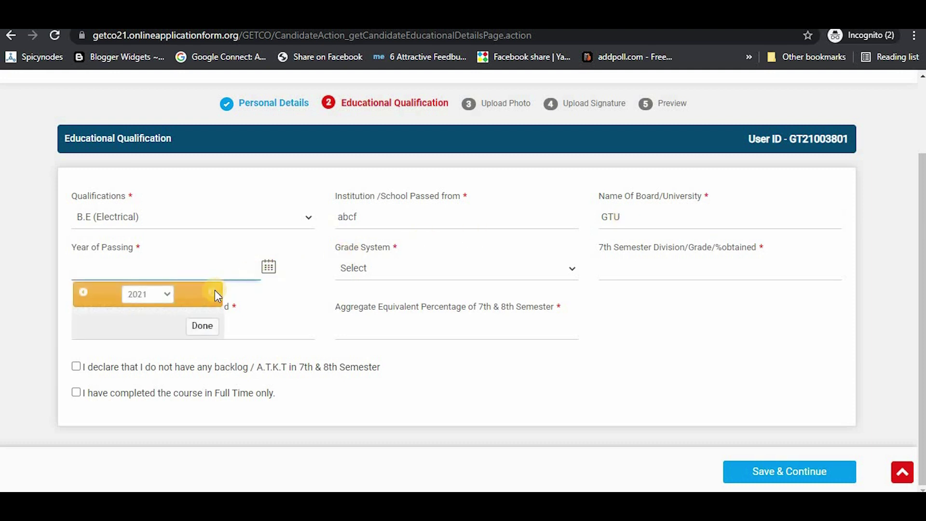
pyautogui.click(144, 294)
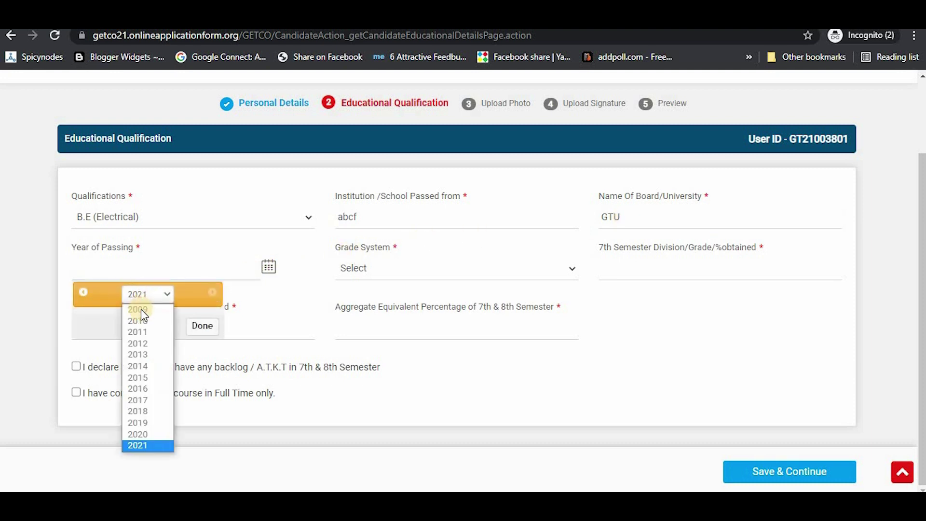
pyautogui.click(138, 388)
pyautogui.click(202, 332)
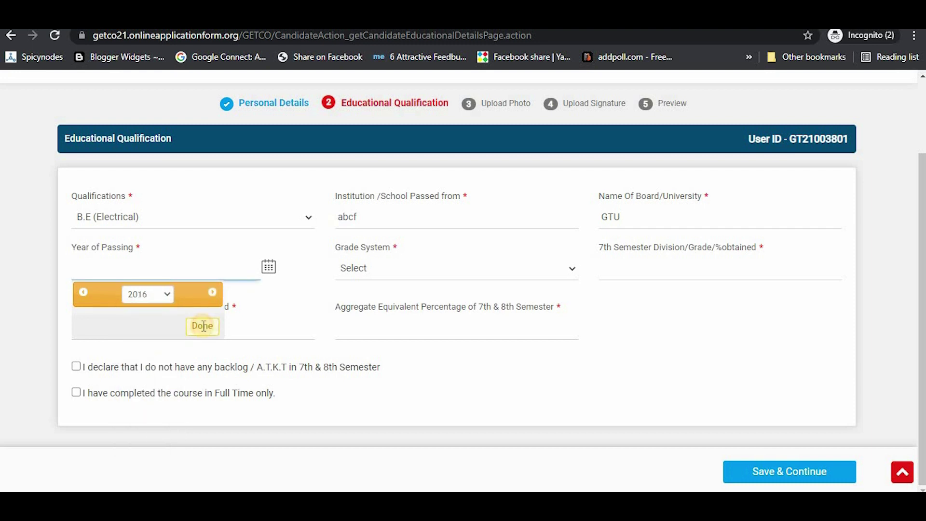
pyautogui.click(359, 267)
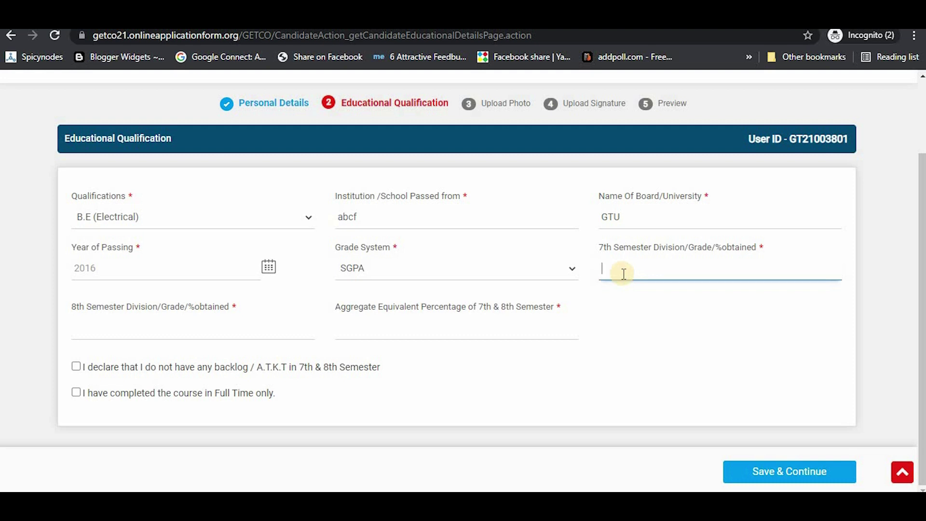
pyautogui.write('73')
pyautogui.click(101, 332)
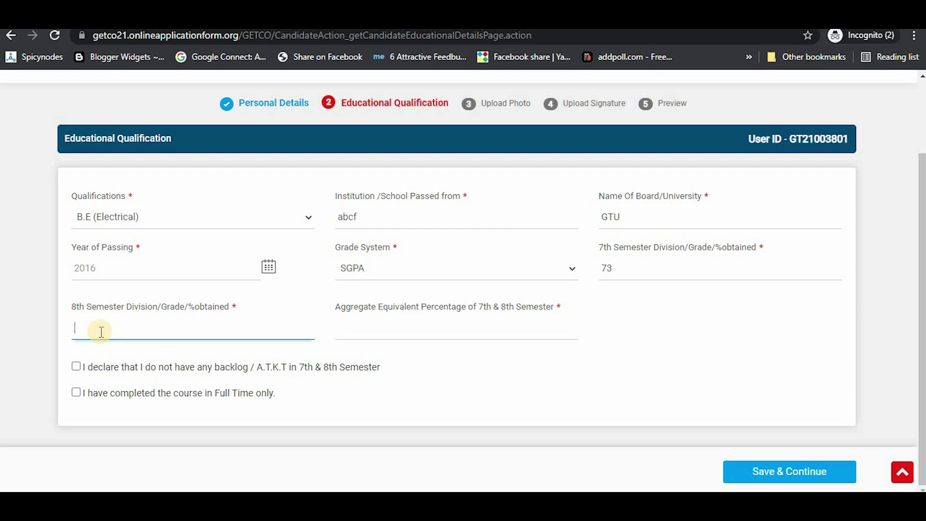
pyautogui.write('79')
# - Enter aggregate 81 and save the qualification details
pyautogui.click(405, 331)
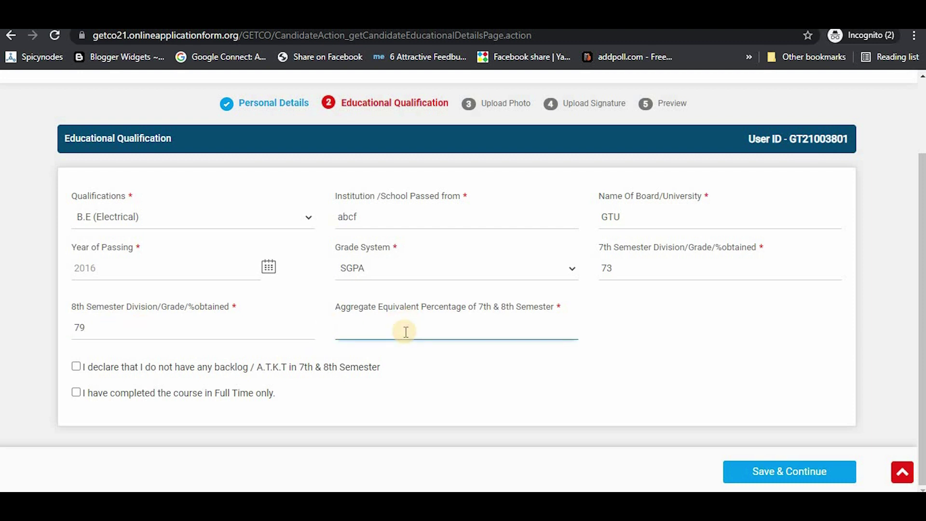
pyautogui.write('8')
pyautogui.click(347, 330)
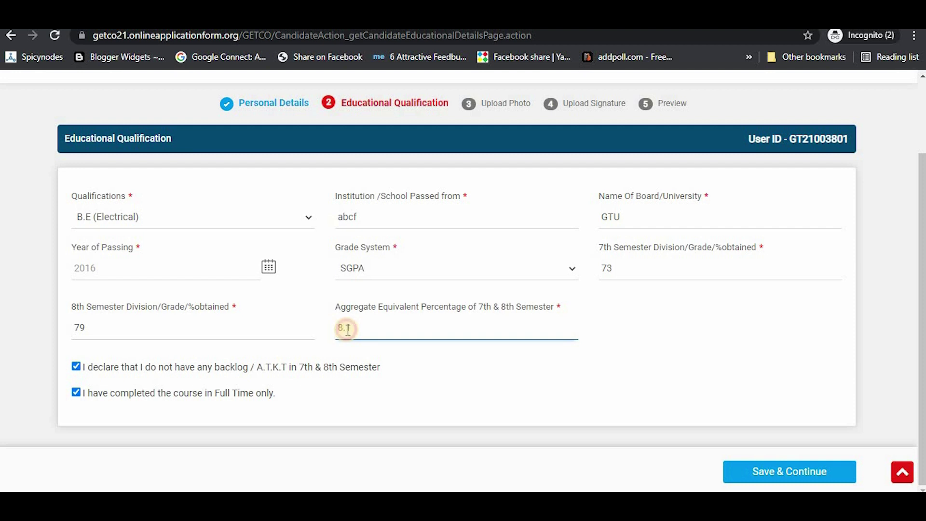
pyautogui.press('BackSpace')
pyautogui.write('1')
pyautogui.click(820, 475)
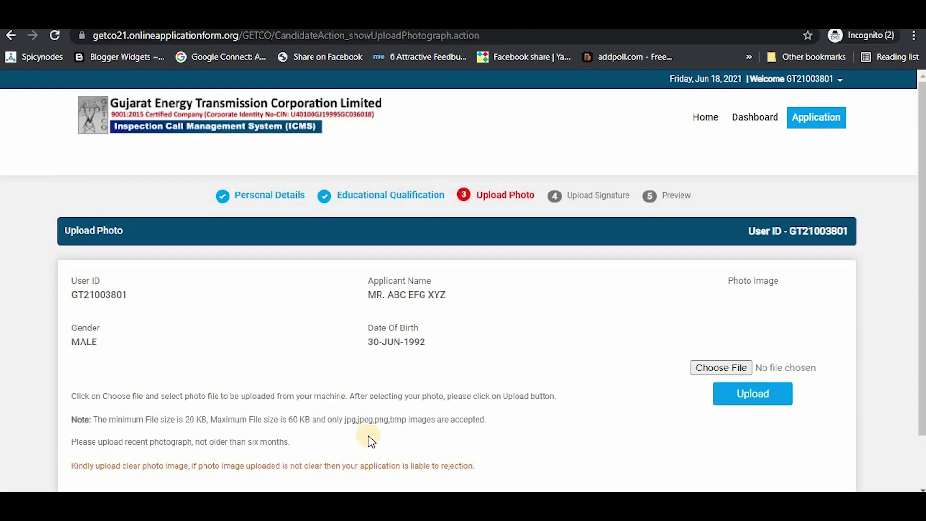
# - Choose and upload the 48 KB JPG photo, then save the photo step
pyautogui.scroll(-1, 374, 382)
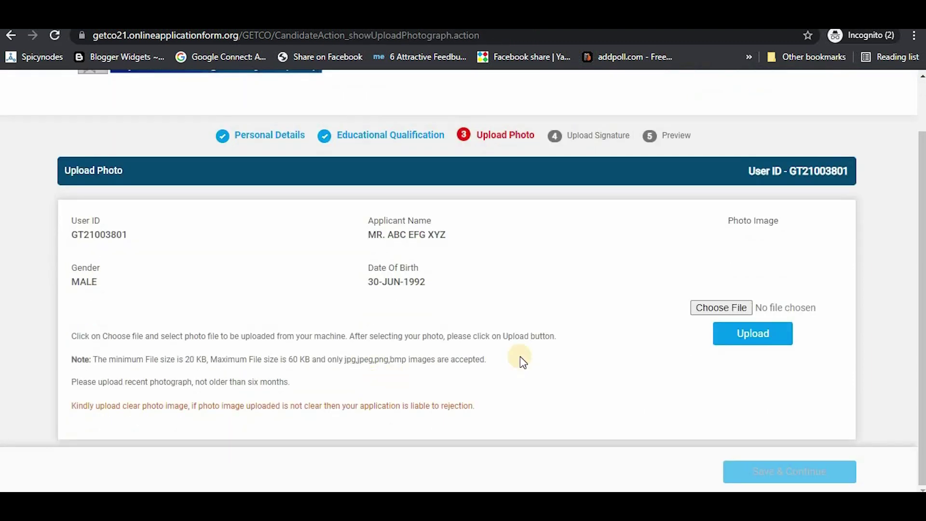
pyautogui.click(704, 312)
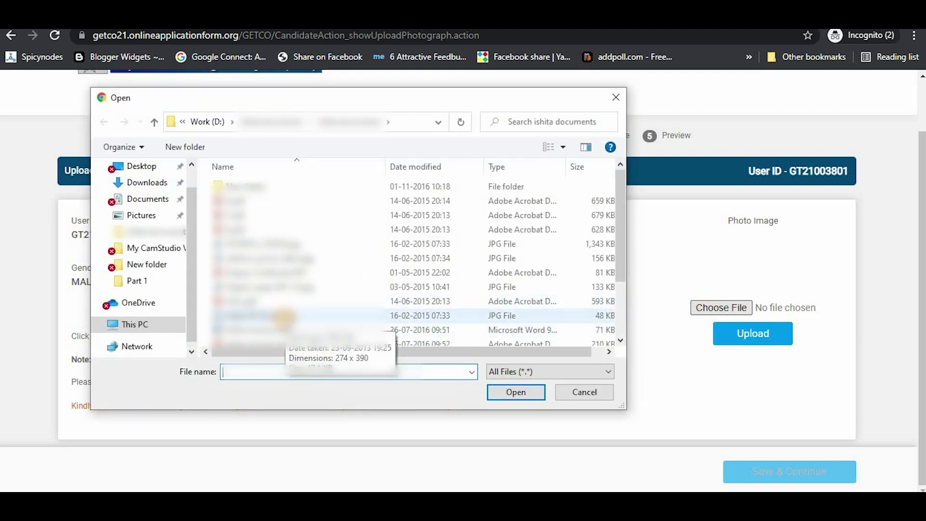
pyautogui.click(288, 316)
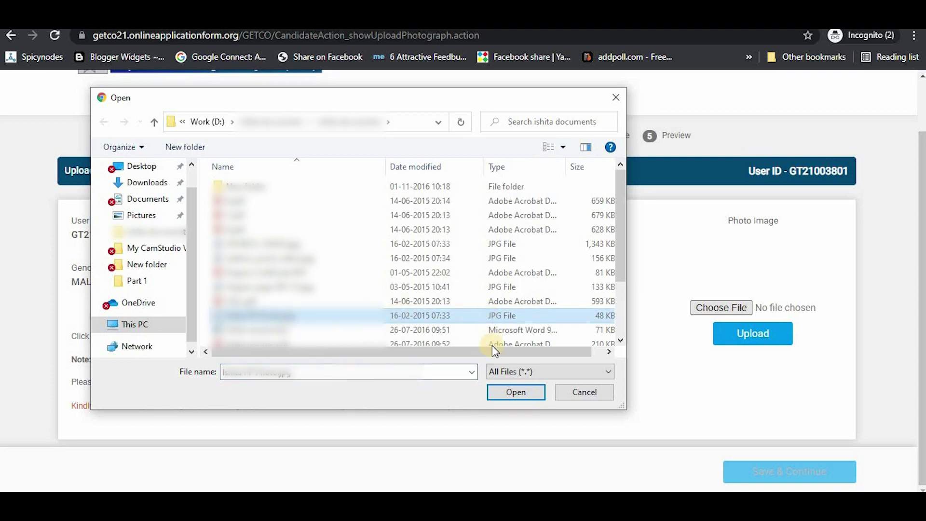
pyautogui.click(515, 392)
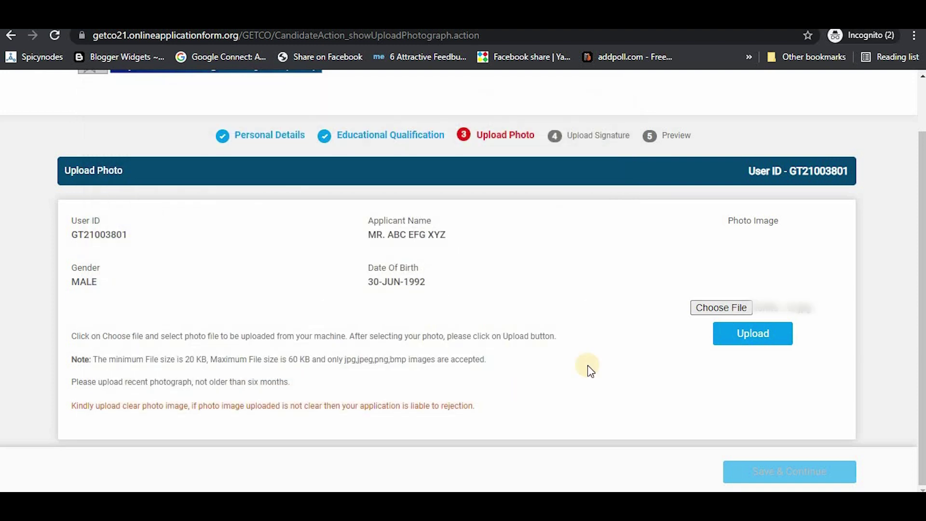
pyautogui.click(721, 334)
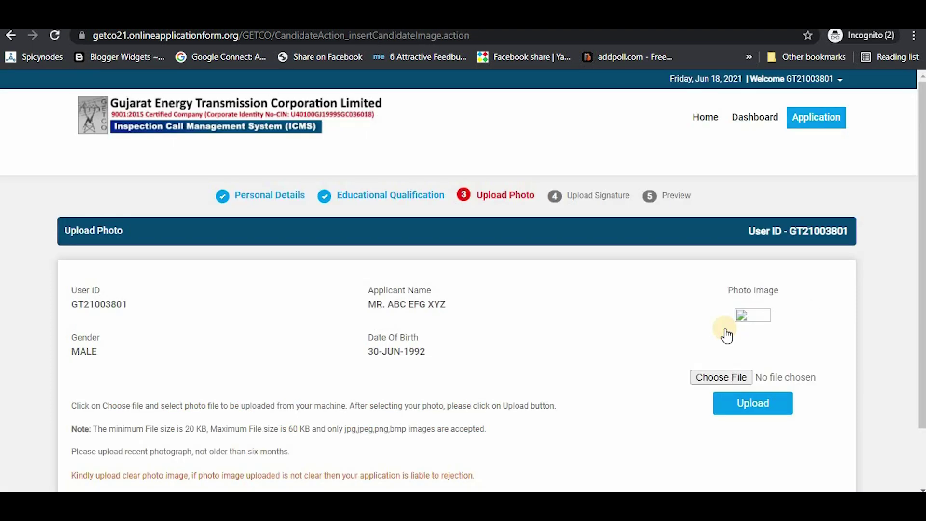
pyautogui.scroll(-2, 726, 335)
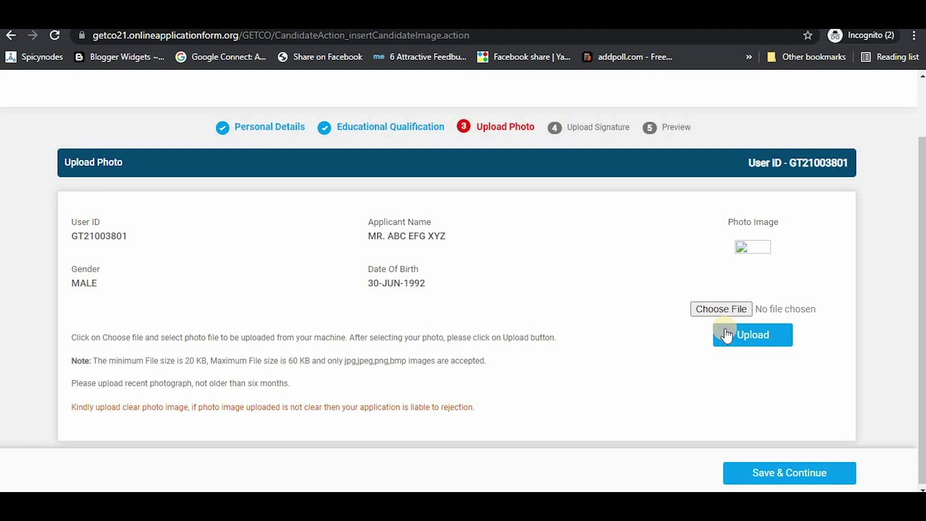
pyautogui.click(726, 336)
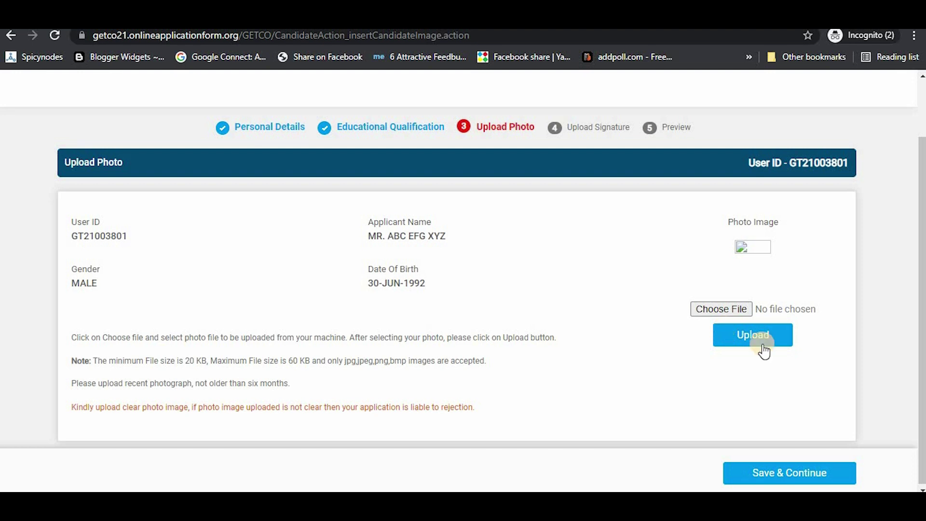
pyautogui.click(776, 472)
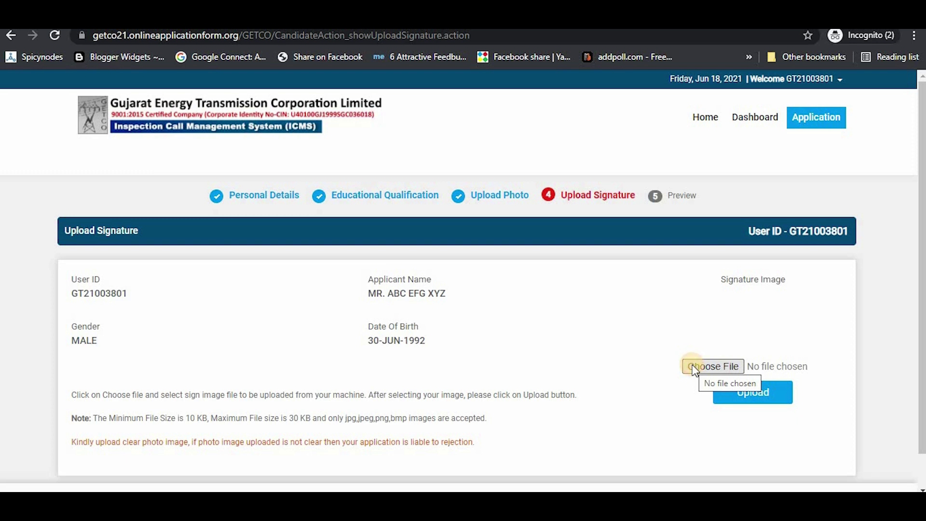
# - Choose and upload the signature JPG image, then save the signature step
pyautogui.click(685, 363)
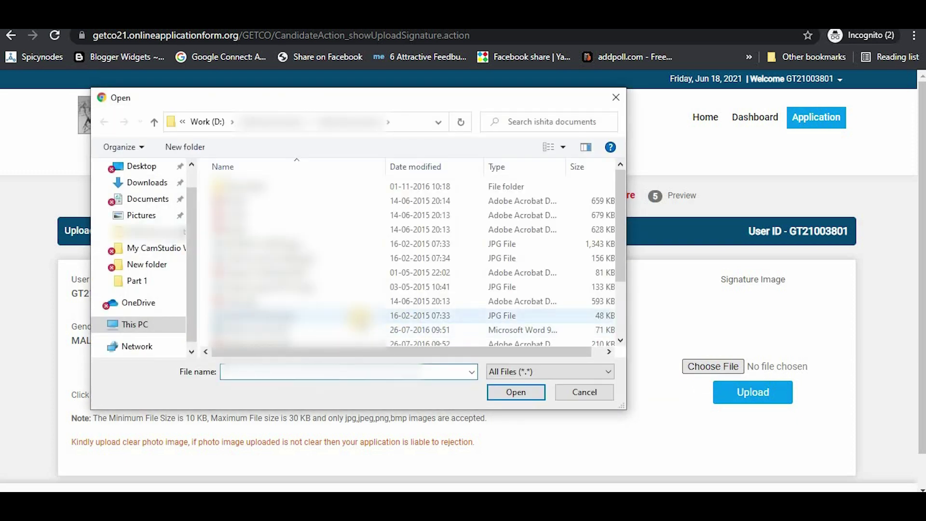
pyautogui.scroll(-2, 387, 330)
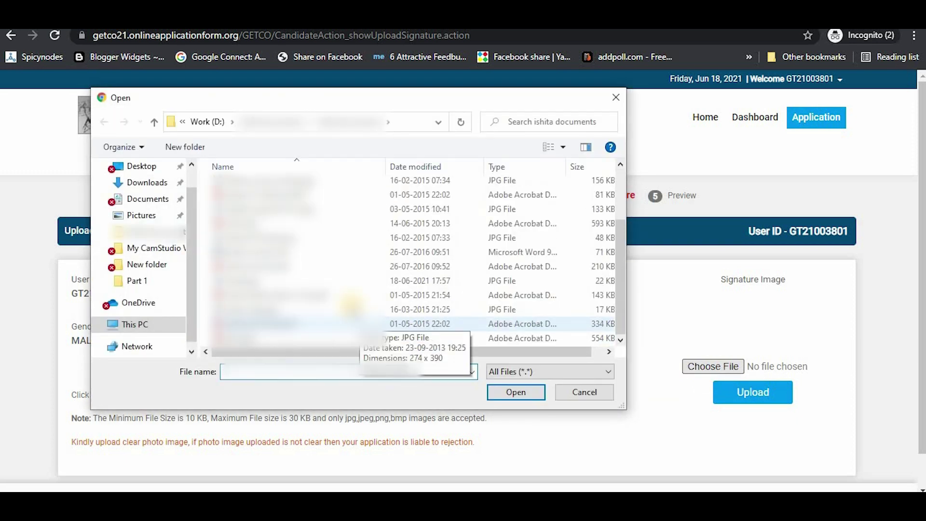
pyautogui.click(350, 309)
pyautogui.click(517, 388)
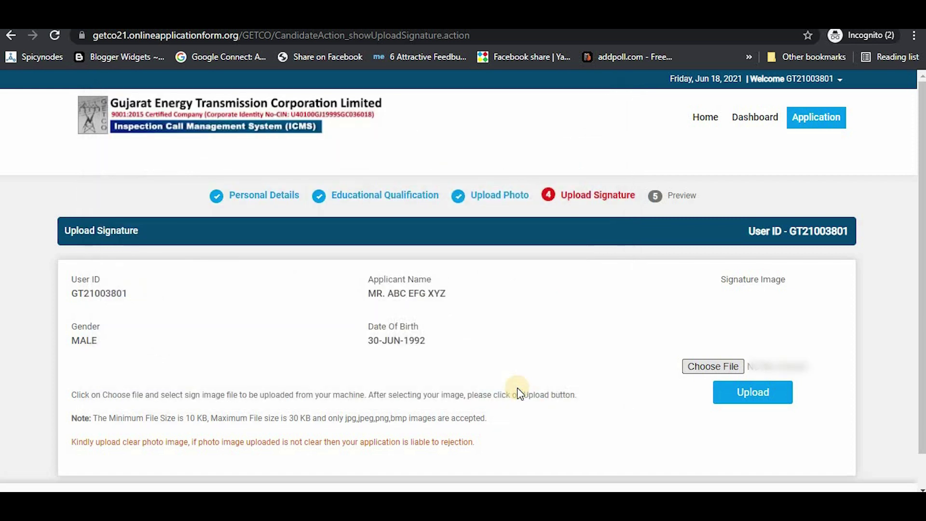
pyautogui.click(738, 389)
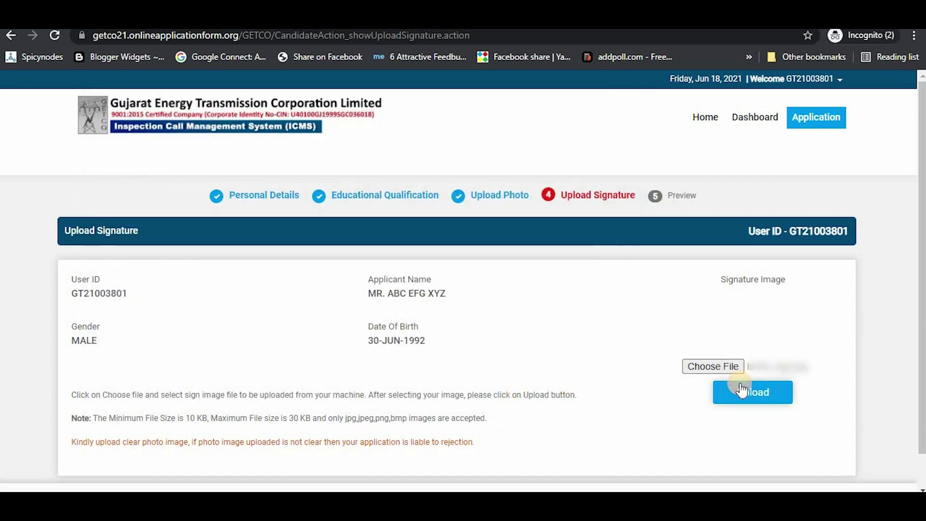
pyautogui.scroll(-1, 619, 386)
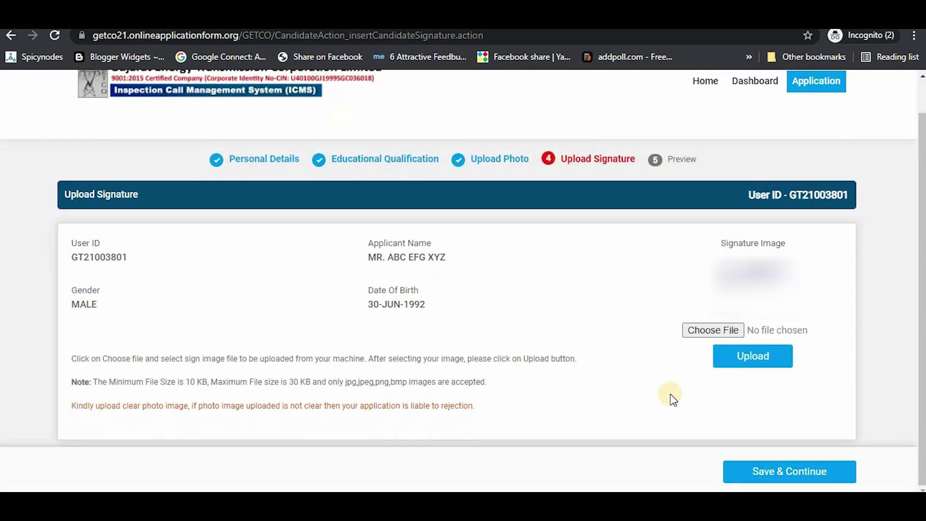
pyautogui.click(745, 475)
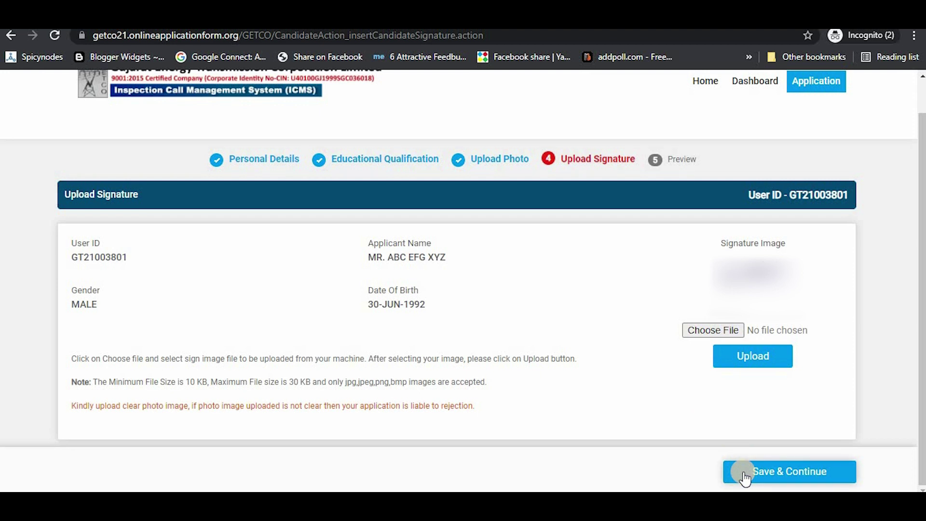
pyautogui.click(746, 475)
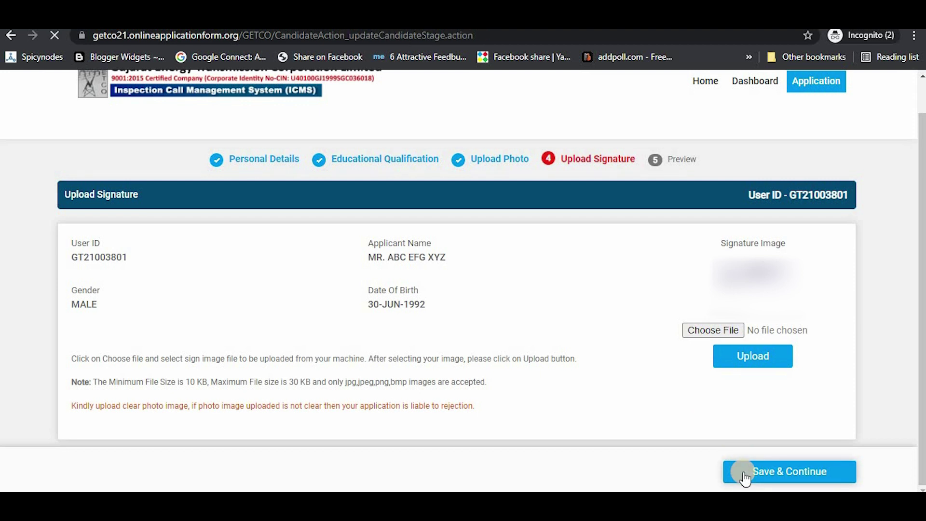
# - Scroll to the end of the application preview and tick all three Declaration checkboxes
pyautogui.scroll(-7, 696, 440)
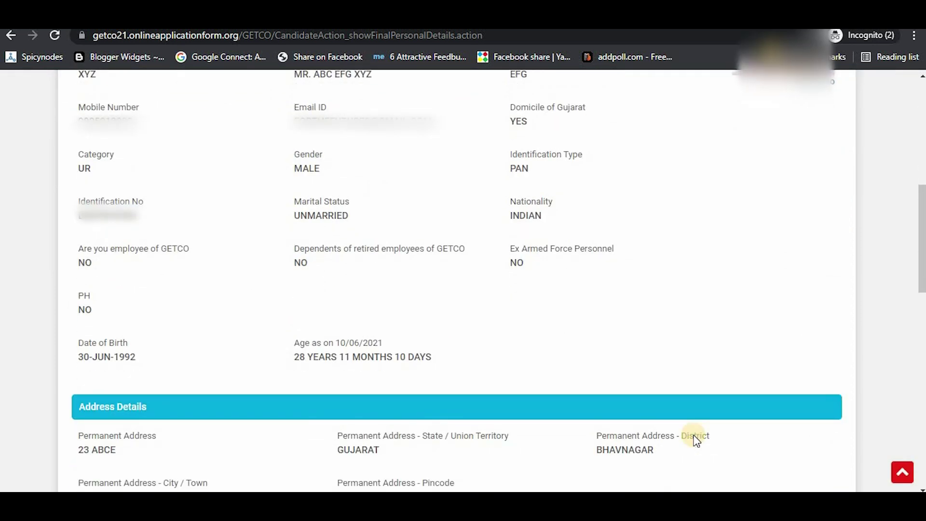
pyautogui.scroll(-2, 695, 440)
pyautogui.scroll(-3, 696, 441)
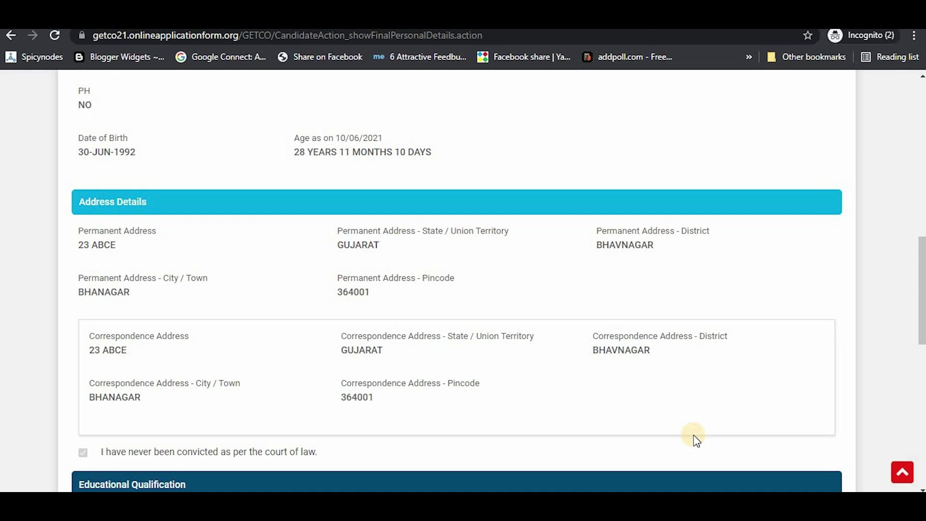
pyautogui.scroll(-1, 696, 440)
pyautogui.scroll(-1, 696, 440)
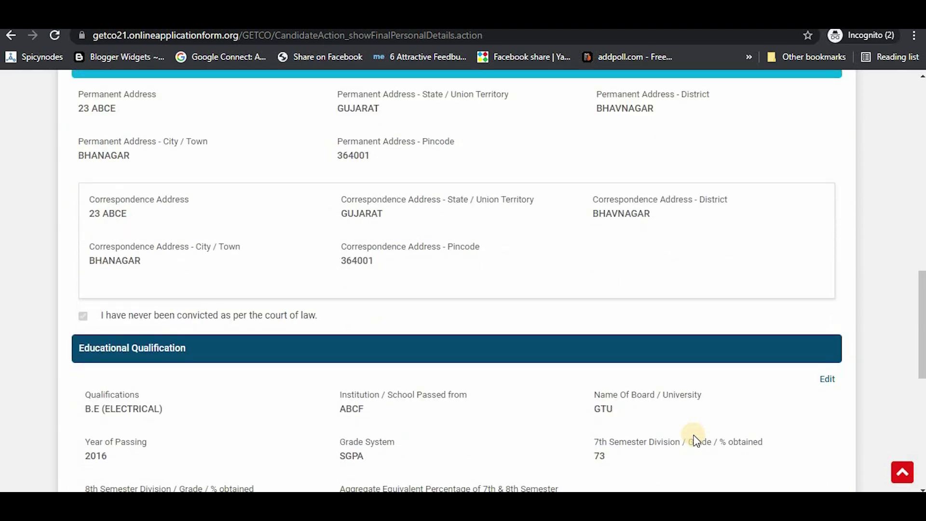
pyautogui.scroll(-2, 696, 441)
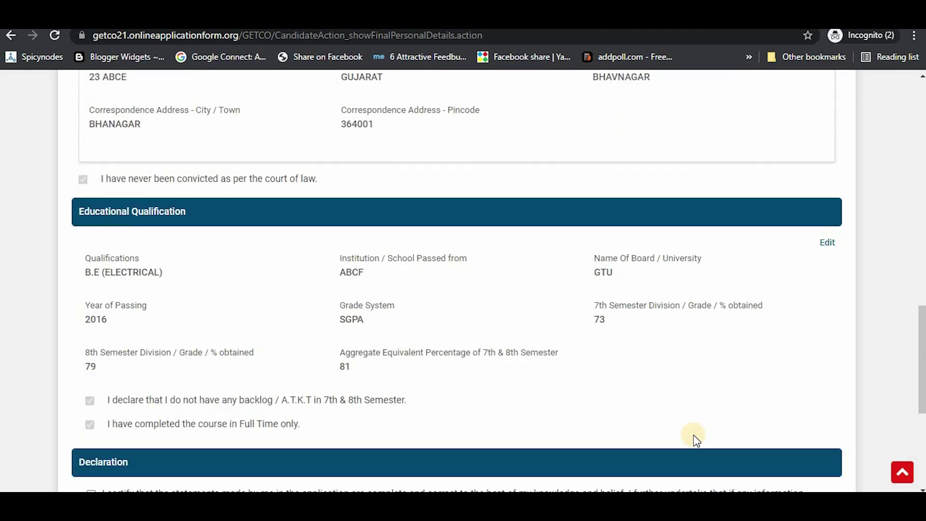
pyautogui.scroll(-1, 696, 440)
pyautogui.scroll(-1, 695, 435)
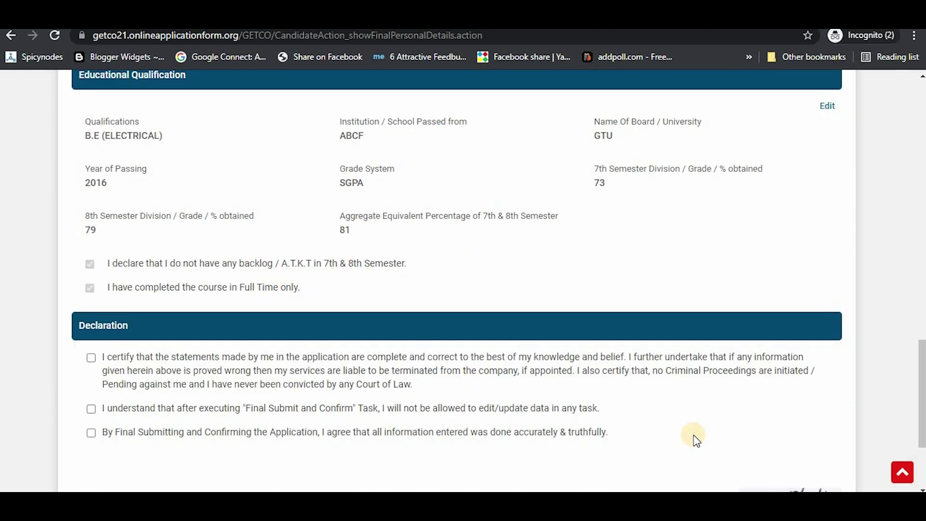
pyautogui.scroll(-1, 675, 434)
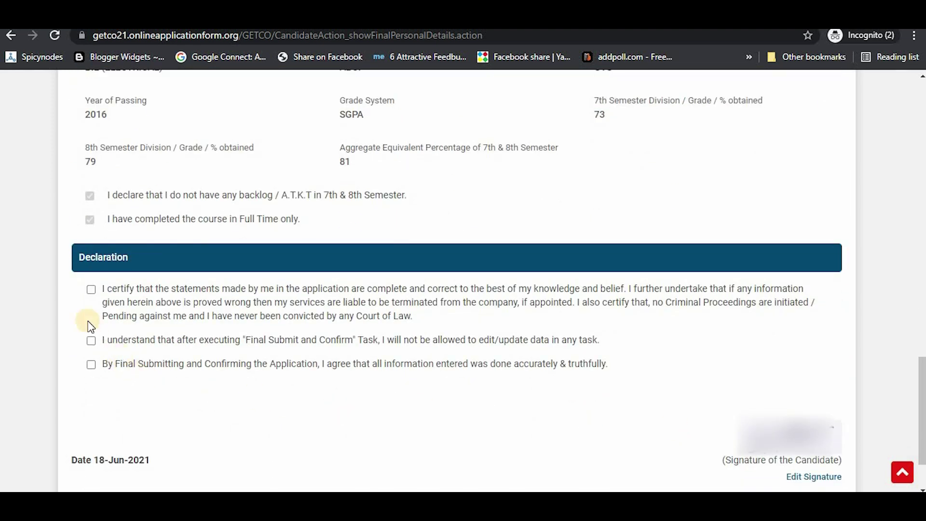
pyautogui.click(90, 290)
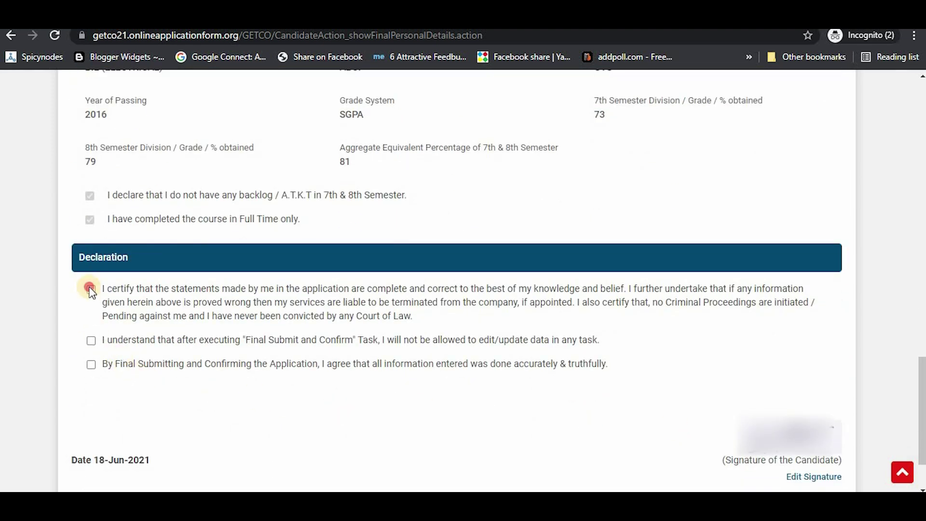
pyautogui.click(91, 341)
pyautogui.click(91, 365)
# - Choose Submit and Proceed to Pay, then confirm Submit in the Declaration popup
pyautogui.scroll(-2, 456, 385)
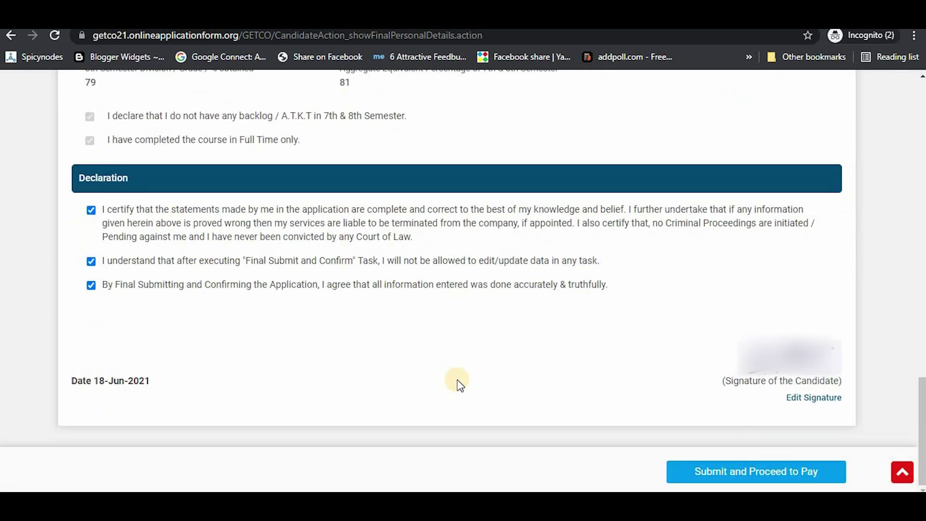
pyautogui.click(704, 473)
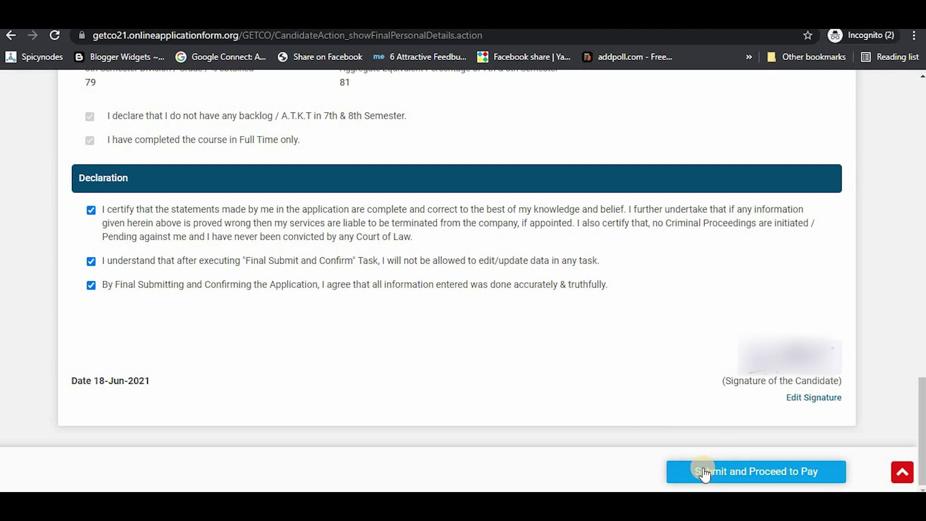
pyautogui.click(697, 467)
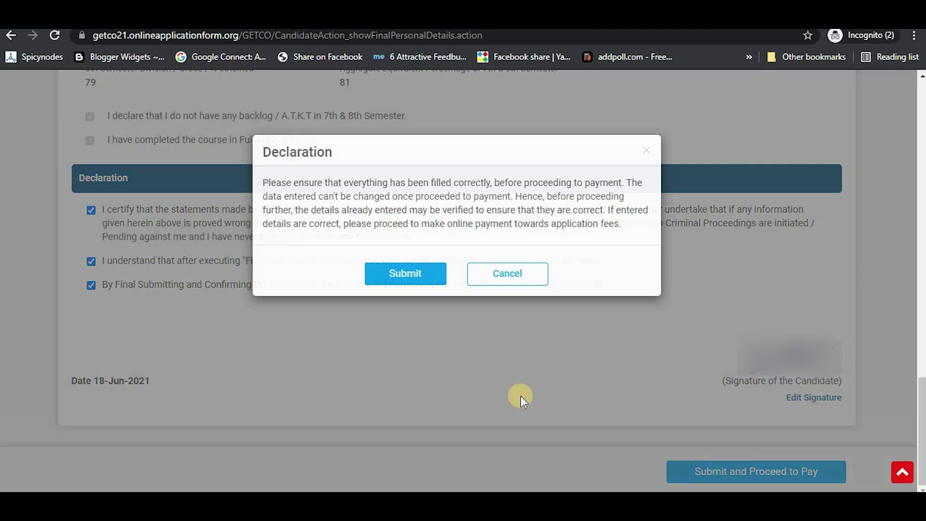
pyautogui.click(404, 288)
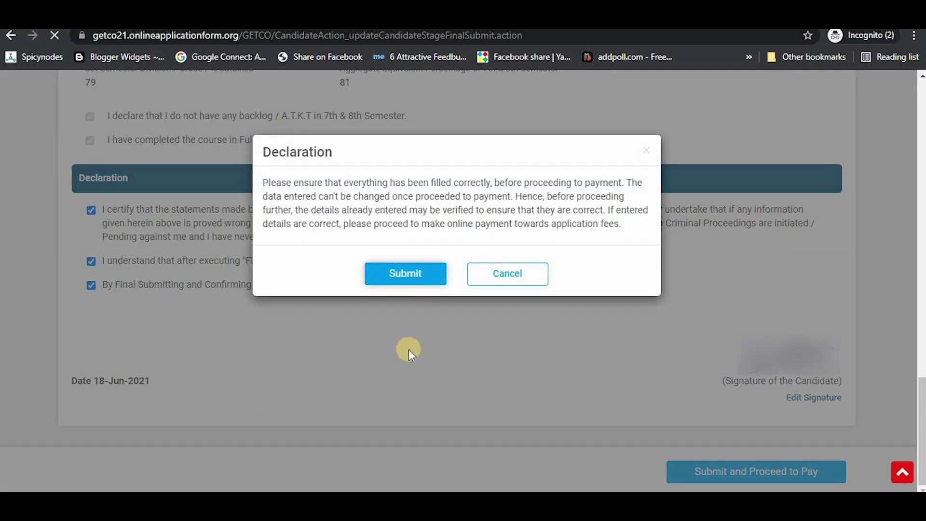
# - Accept the Online Payment terms, choose Make Payment and confirm OK to reach SBI ePay
pyautogui.scroll(-1, 409, 349)
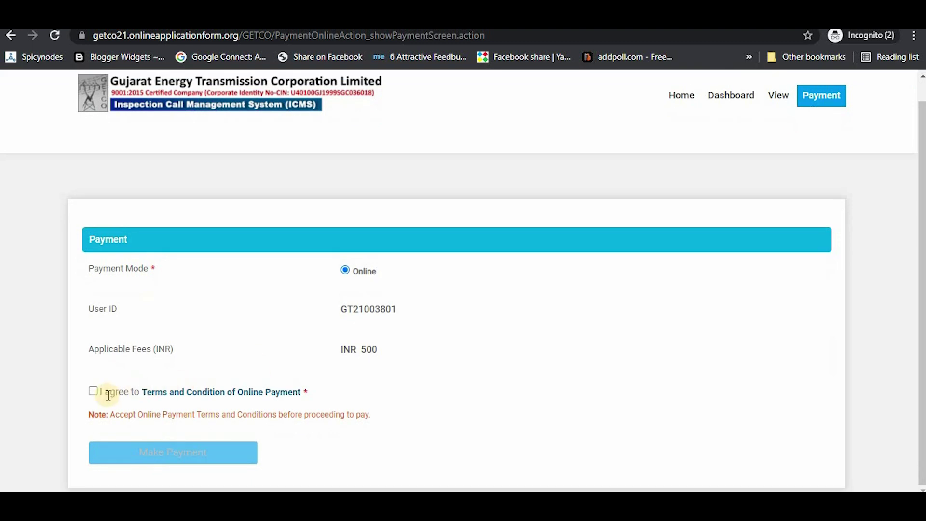
pyautogui.click(92, 392)
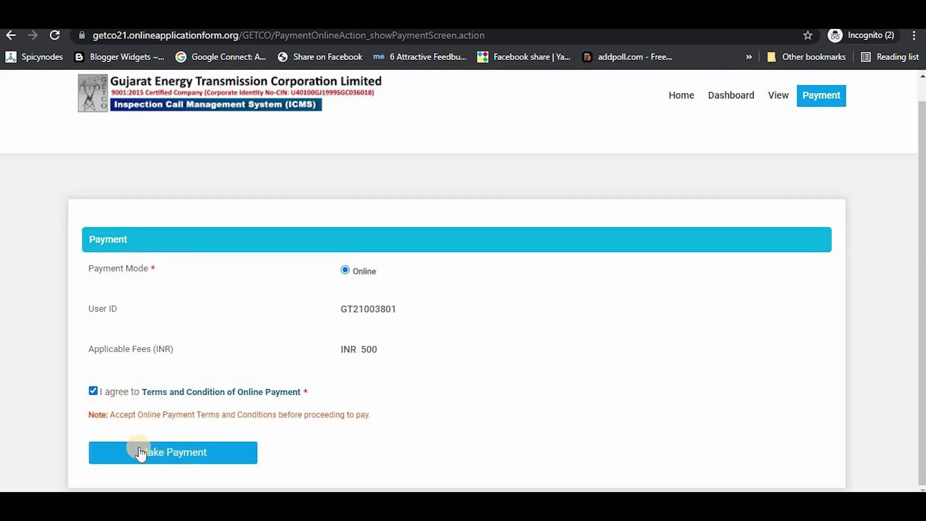
pyautogui.click(140, 454)
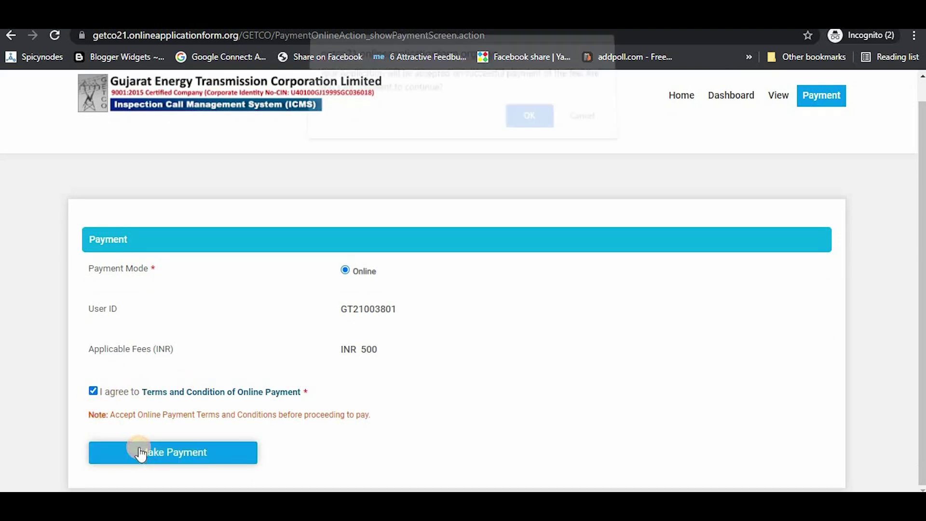
pyautogui.click(514, 129)
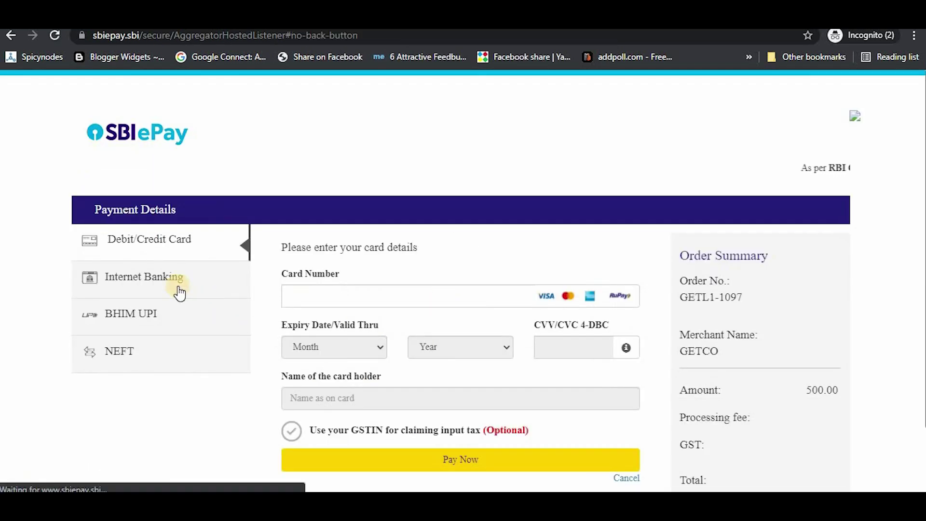
# - Compare Internet Banking, BHIM UPI and NEFT payment options, ending on NEFT at 515.00 INR
pyautogui.scroll(-2, 176, 290)
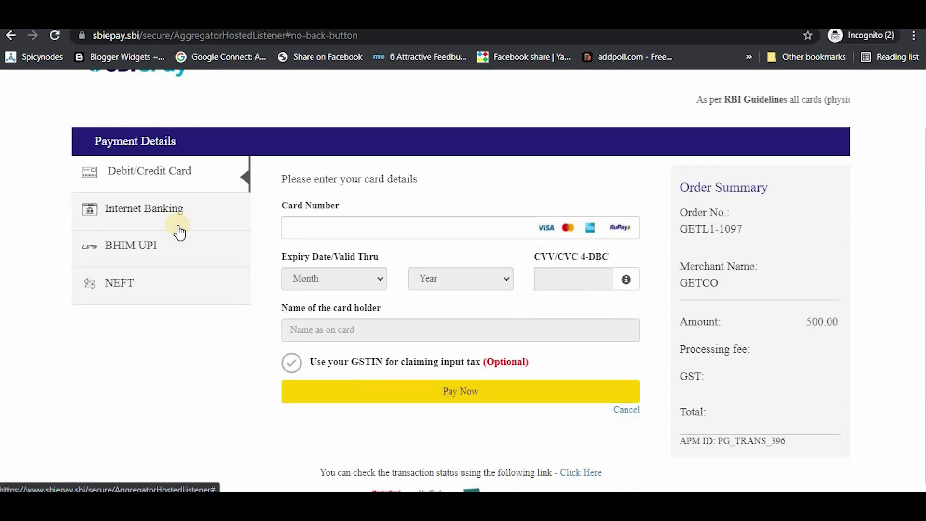
pyautogui.click(179, 230)
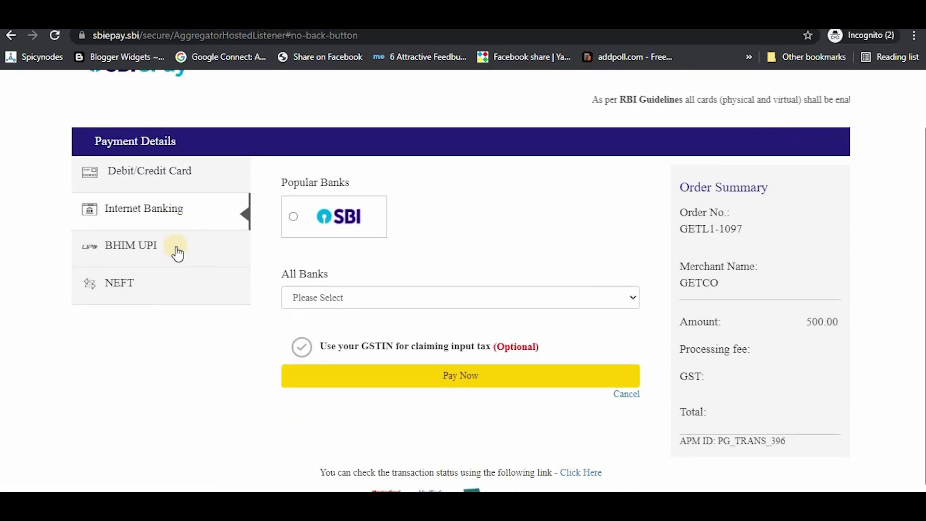
pyautogui.click(176, 247)
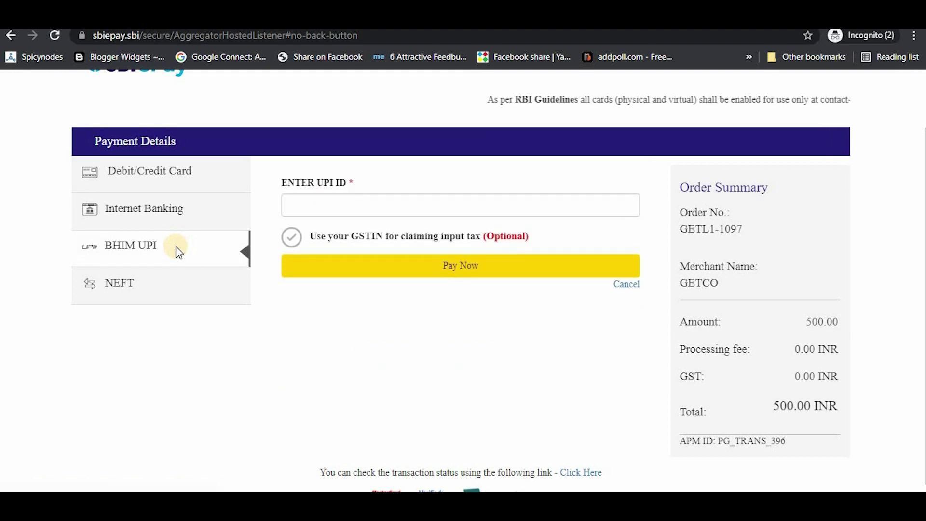
pyautogui.click(176, 285)
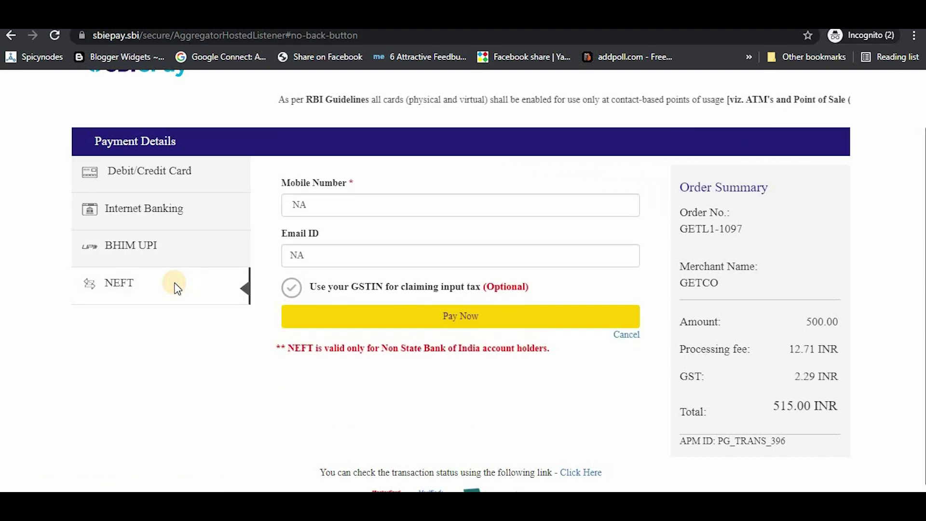
pyautogui.scroll(2, 176, 287)
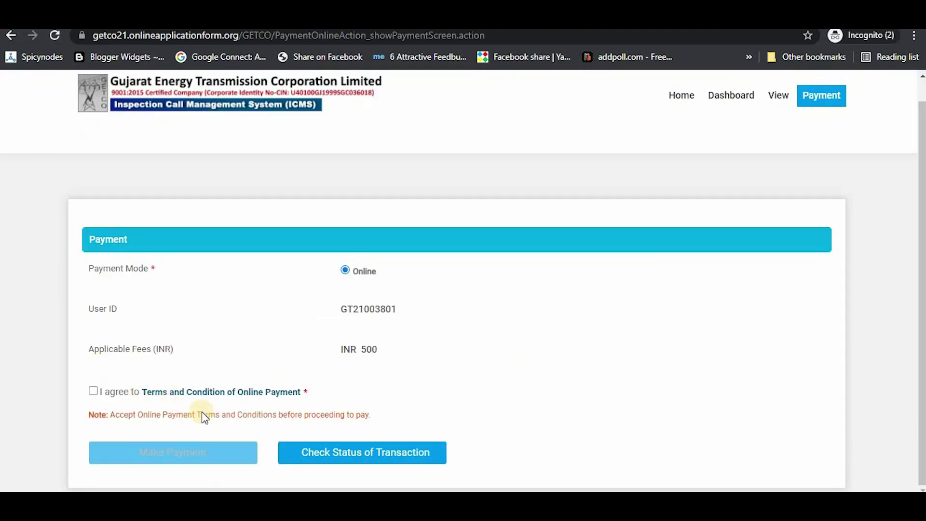
# - Tick 'I agree to Terms and Condition of Online Payment' on the INR 500 Payment page
pyautogui.click(93, 391)
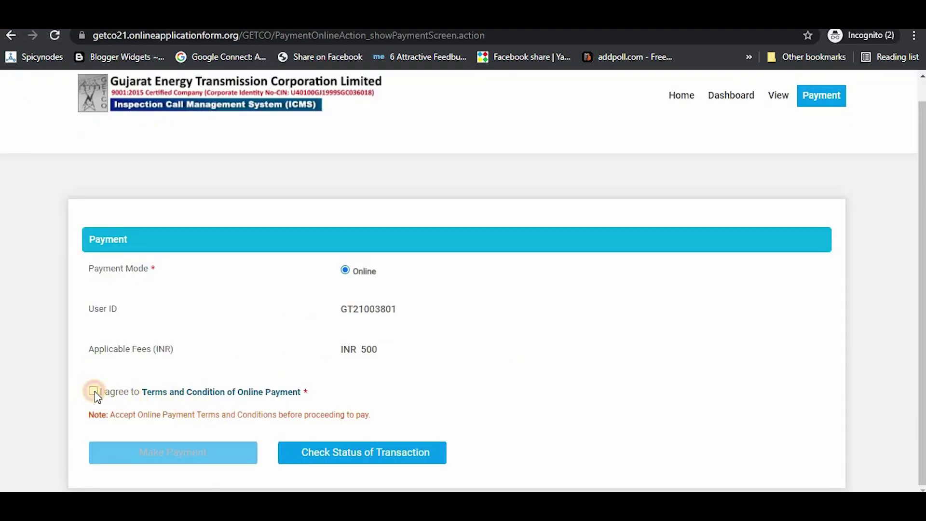